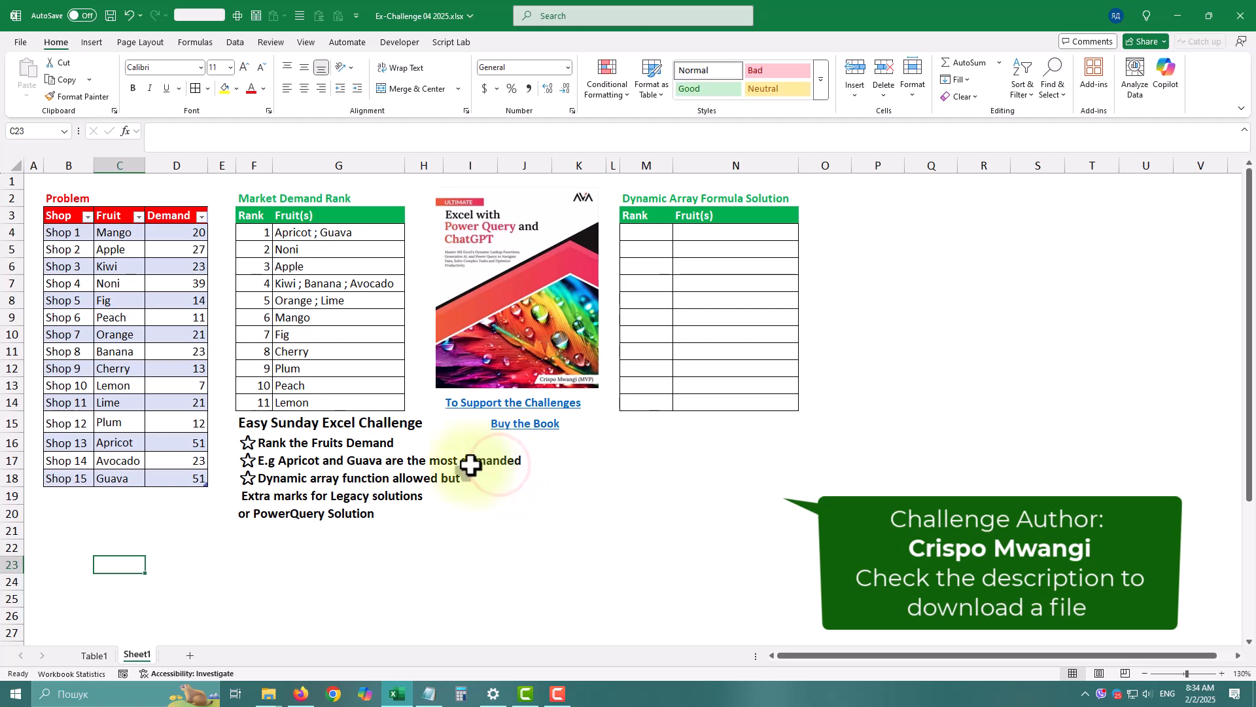
Step: Examine the challenge notes, the Apricot and Guava demand values, and the expected market demand ranking
drag(471, 463, 253, 482)
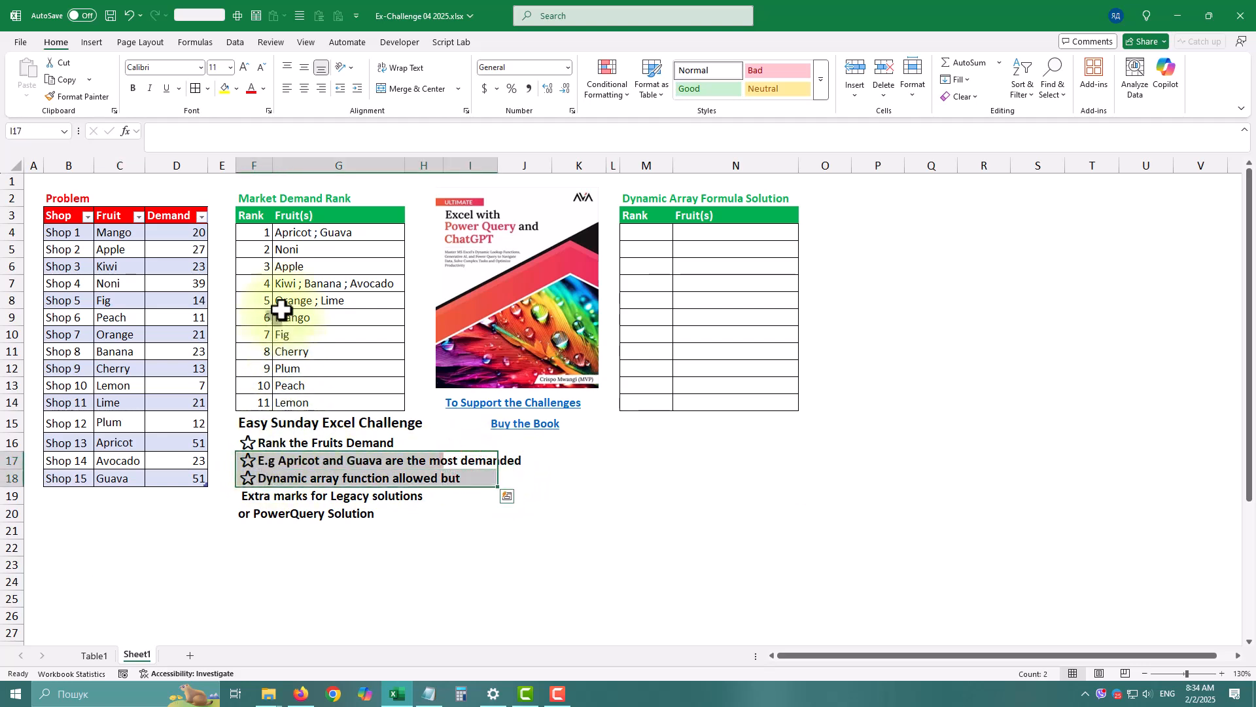
drag(288, 231, 259, 234)
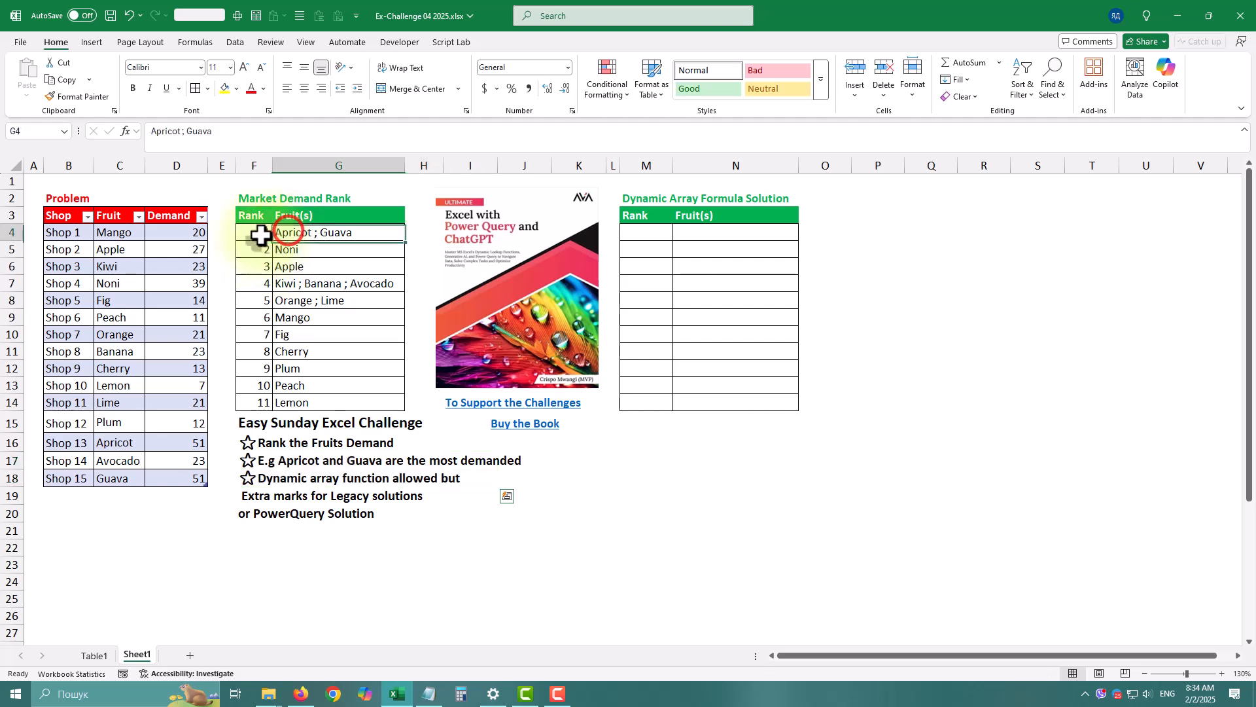
click(183, 481)
click(186, 438)
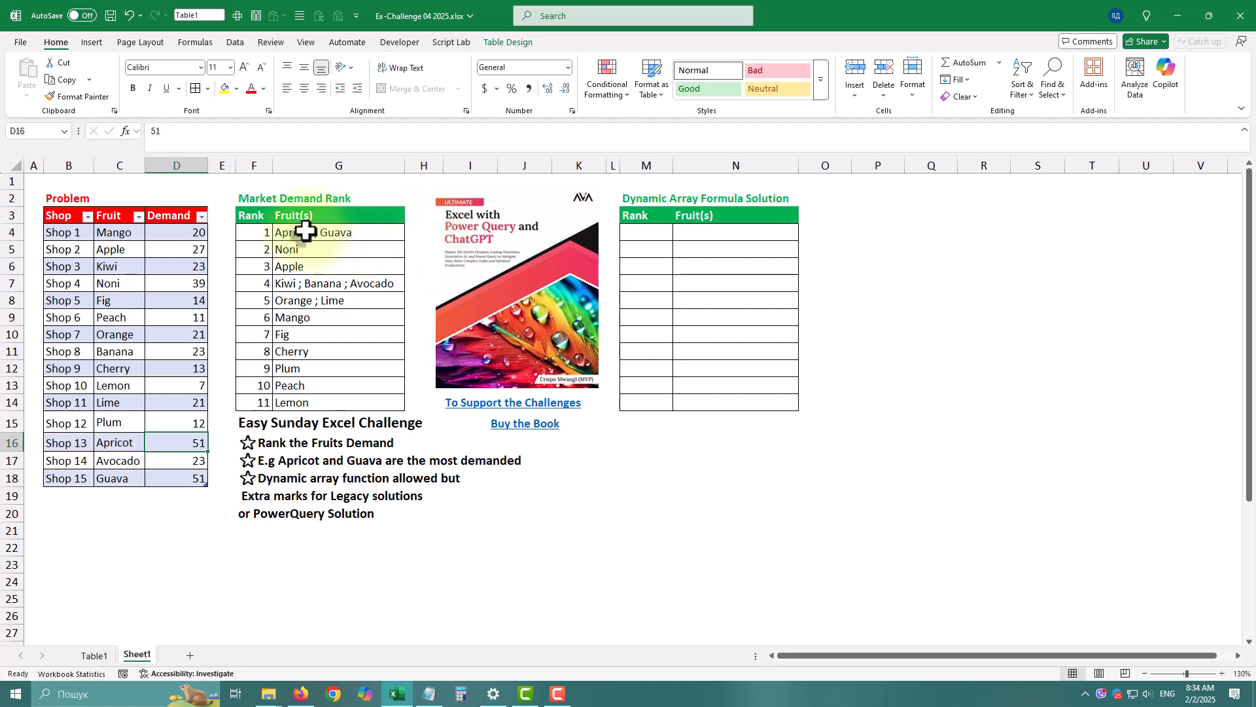
click(298, 283)
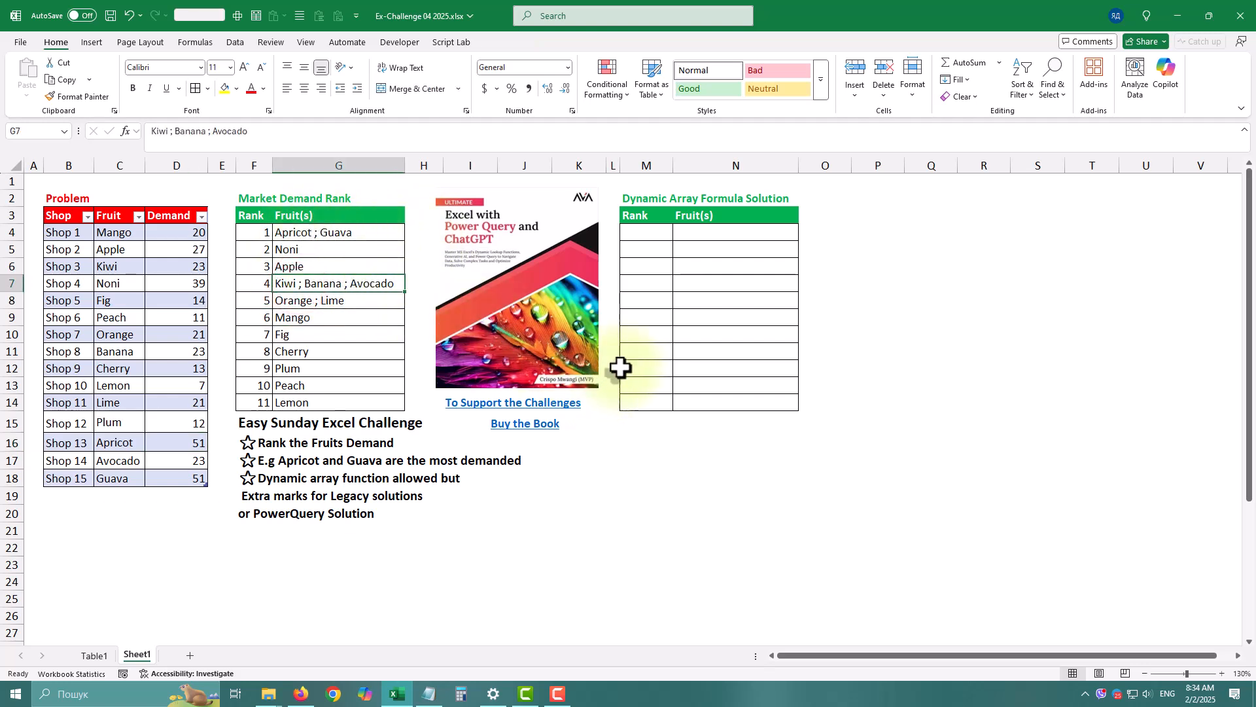
Step: Start a GROUPBY formula in P4 with Table1[Demand] as the row fields and Table1[Fruit] as the values
click(863, 229)
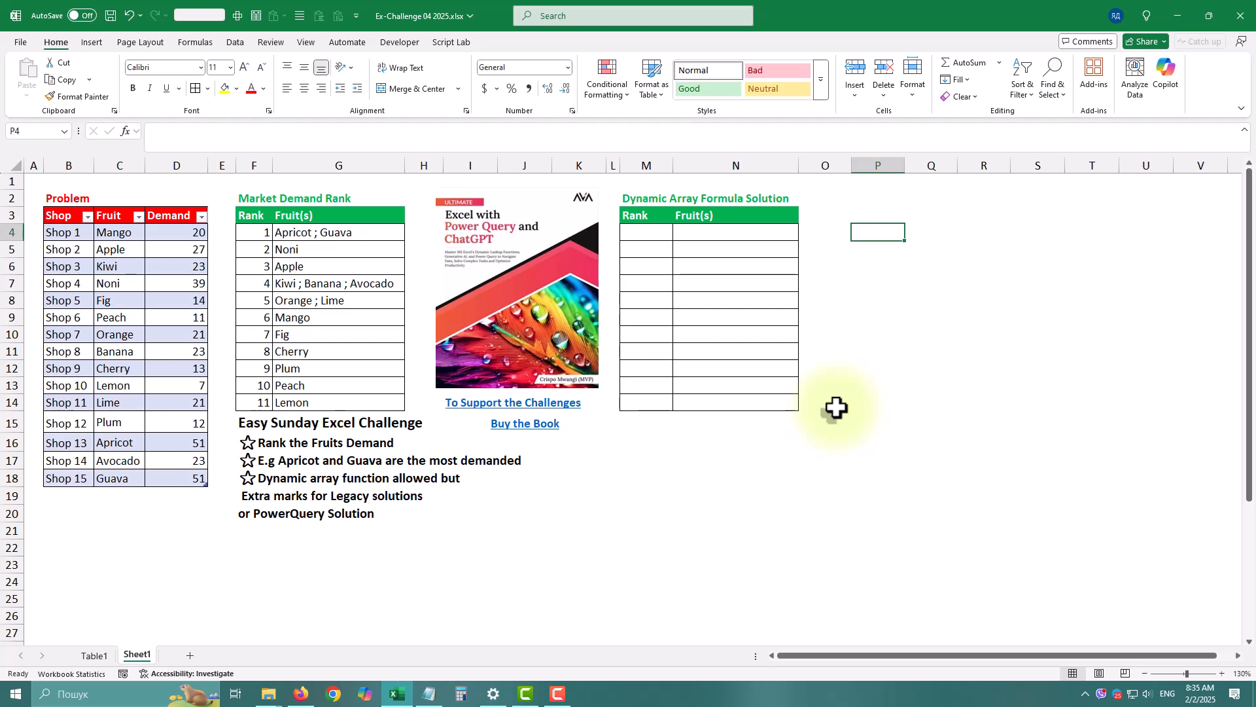
text(=)
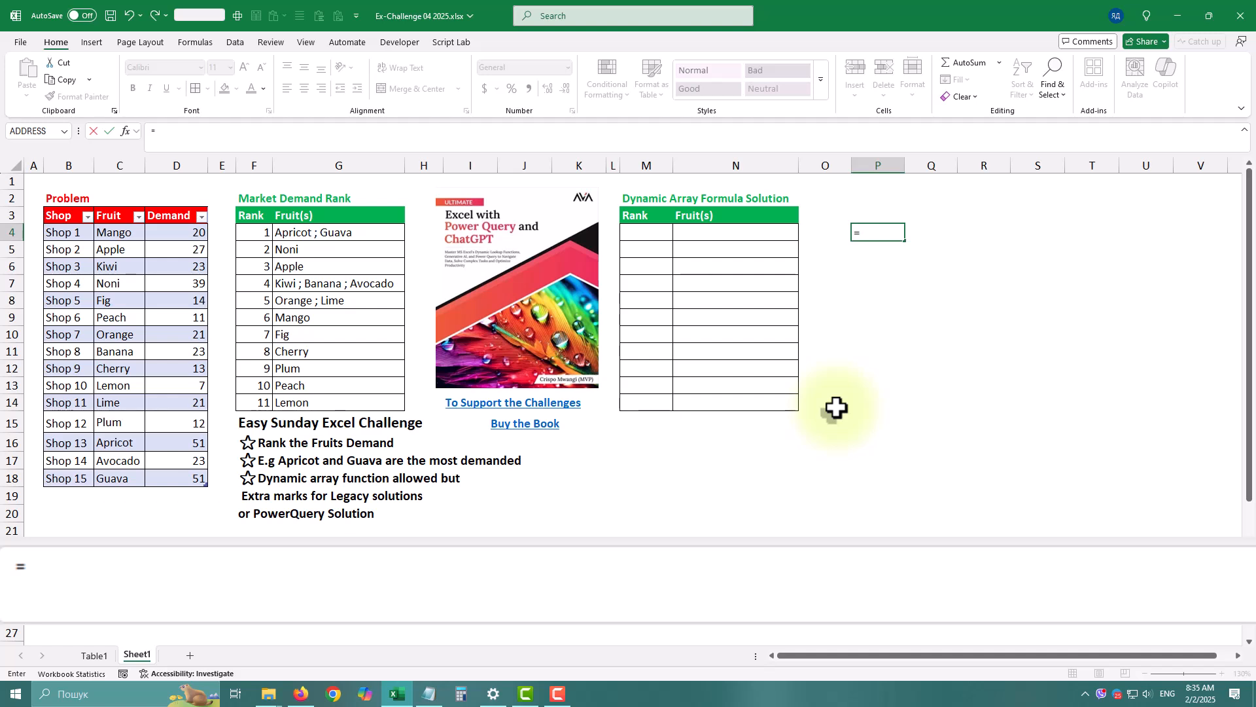
text(gr)
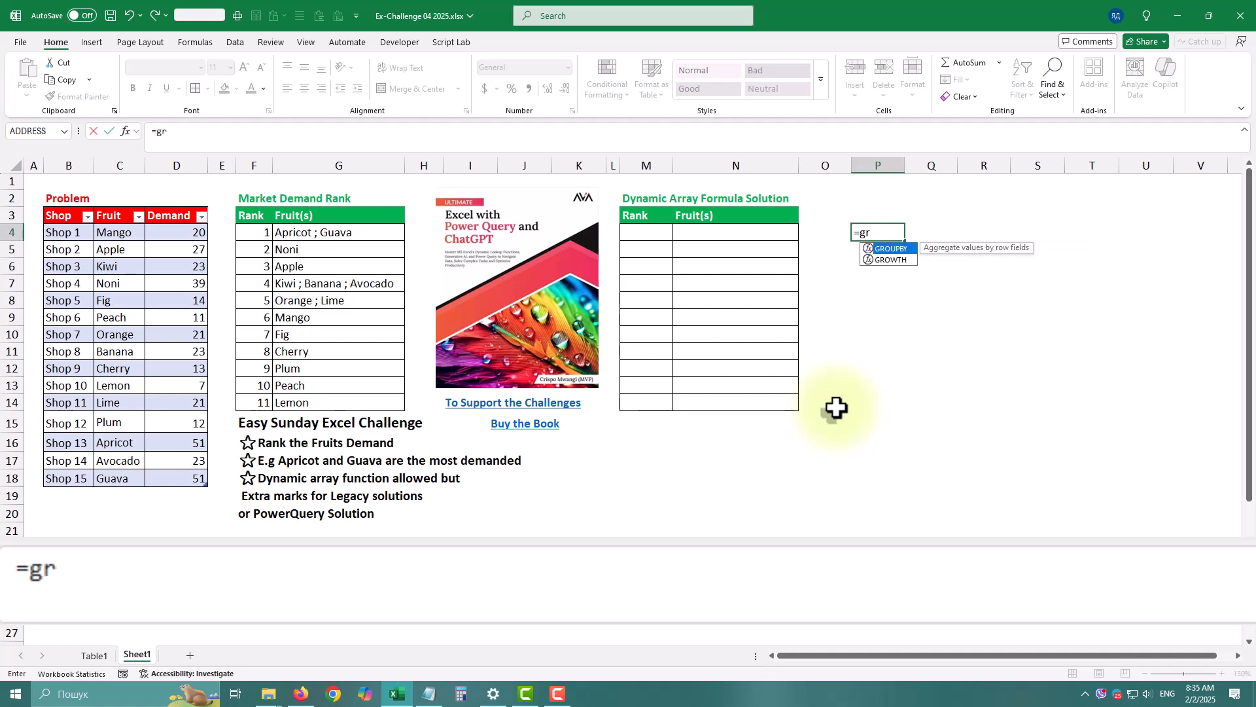
text(oup)
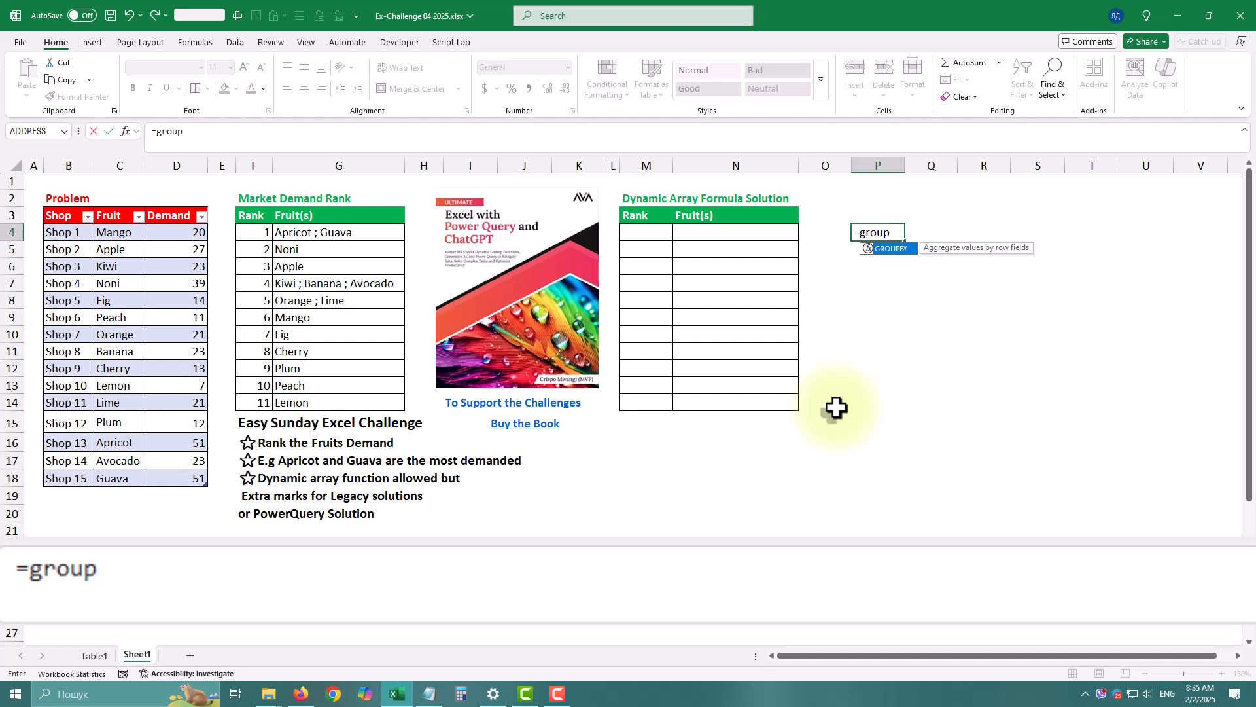
text(by()
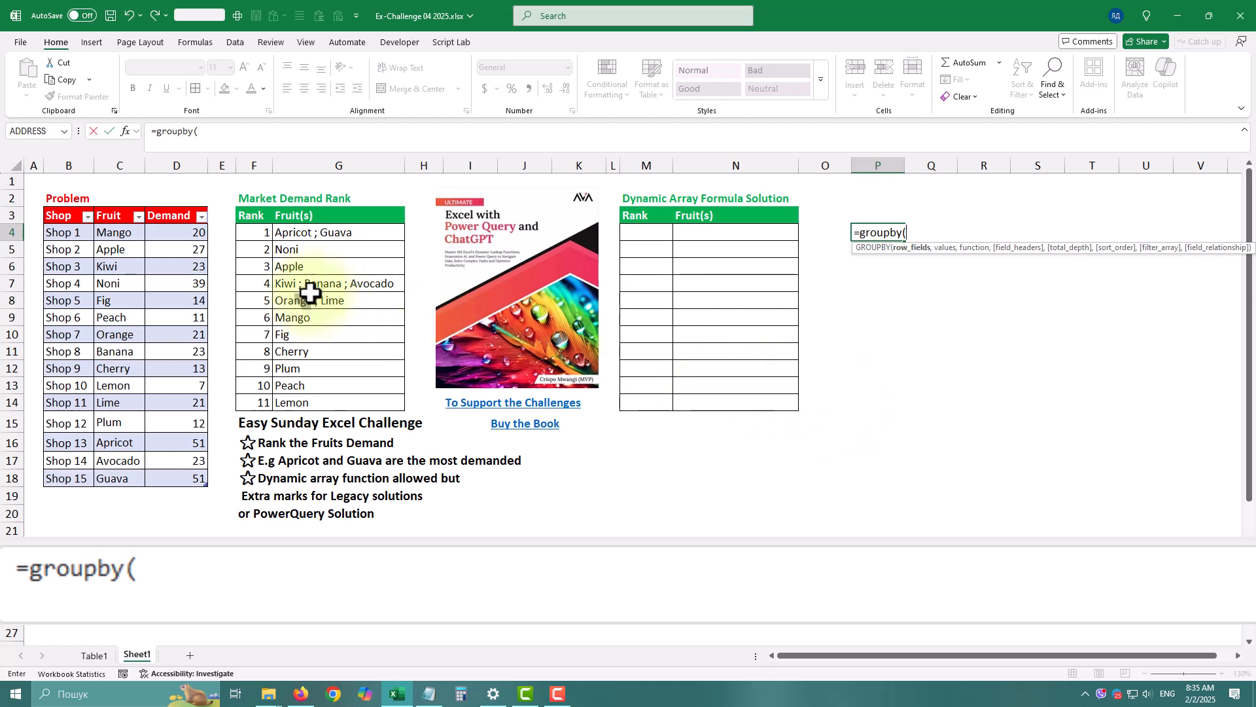
click(164, 210)
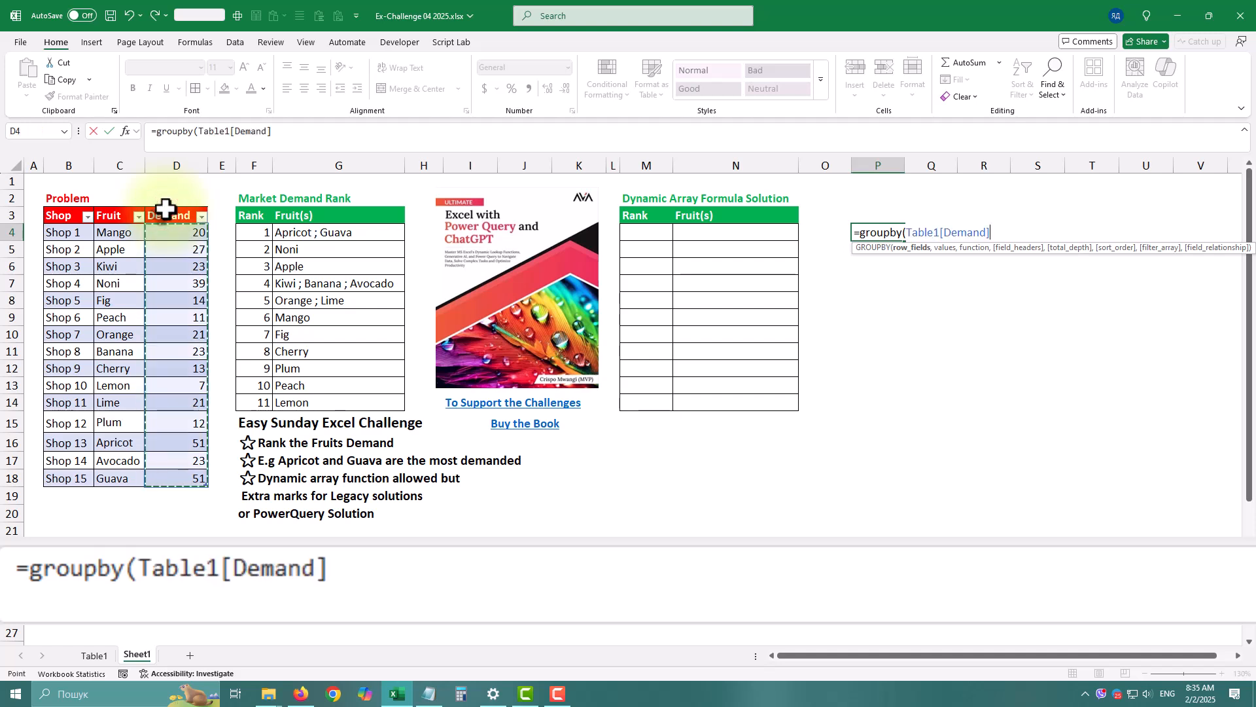
text(,)
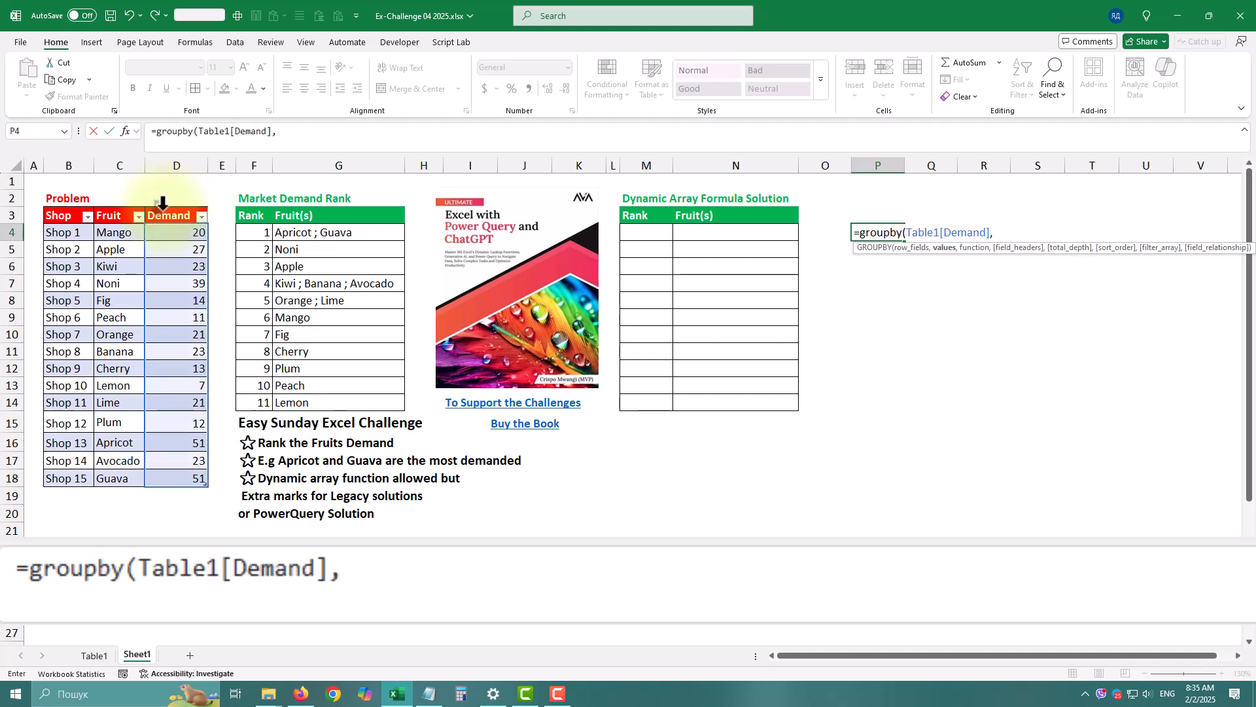
click(115, 205)
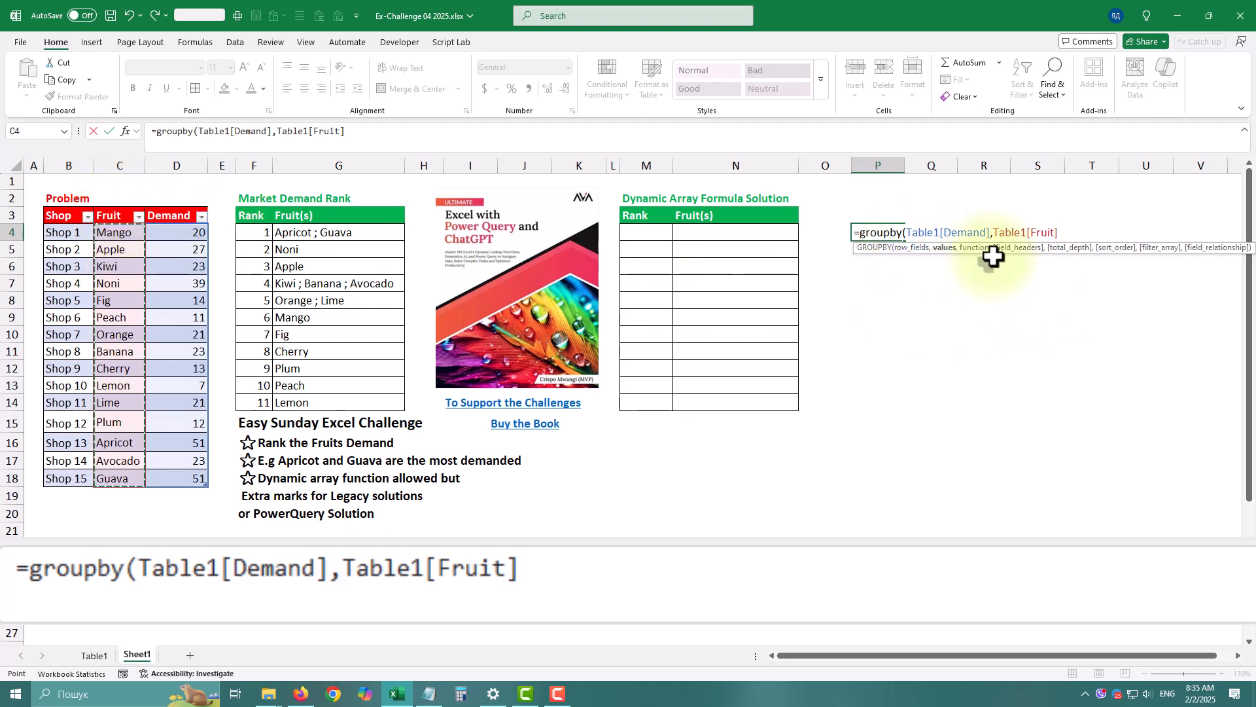
text(,)
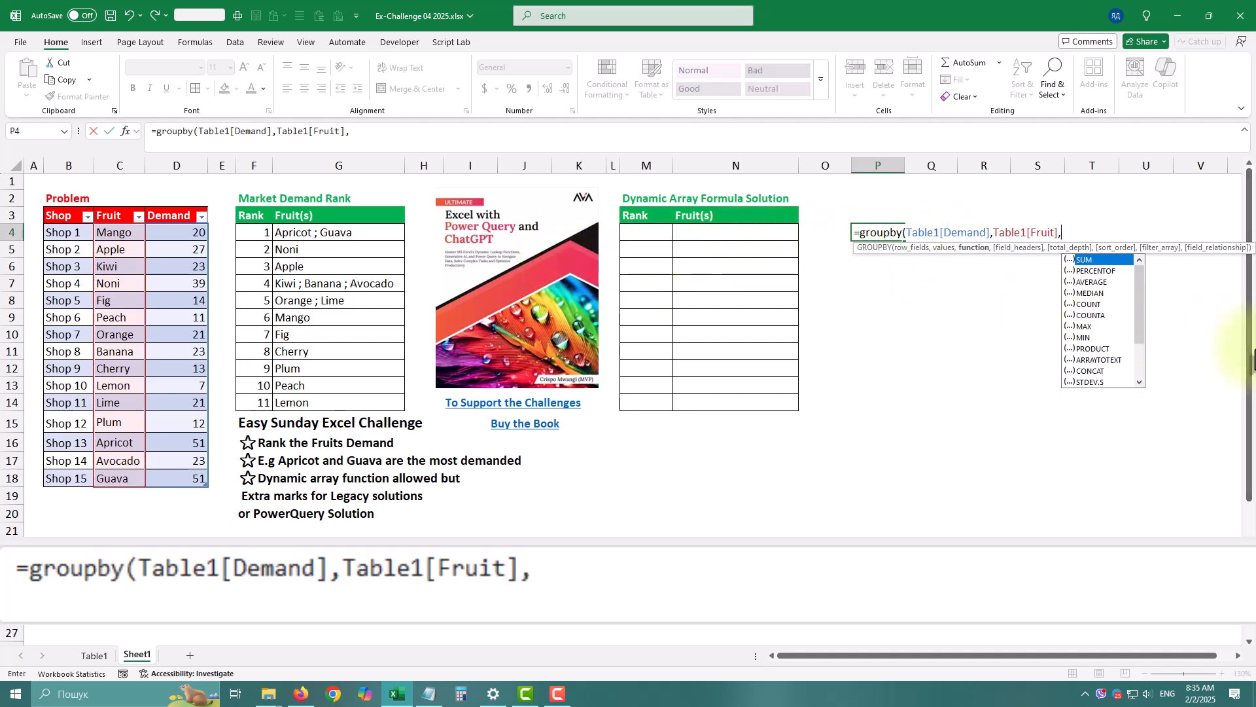
Step: Complete the GROUPBY formula with the ARRAYTOTEXT function, 0 for field headers, 0 for total depth and sort order -1
click(1084, 359)
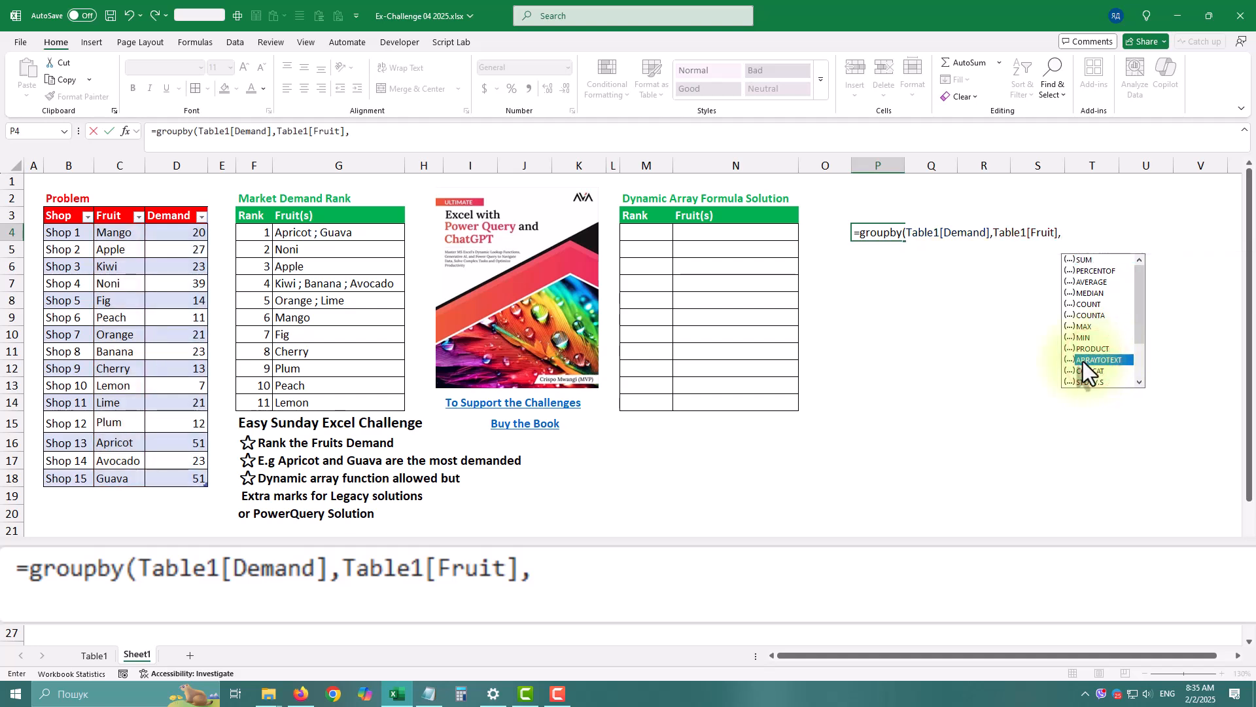
double_click(1082, 362)
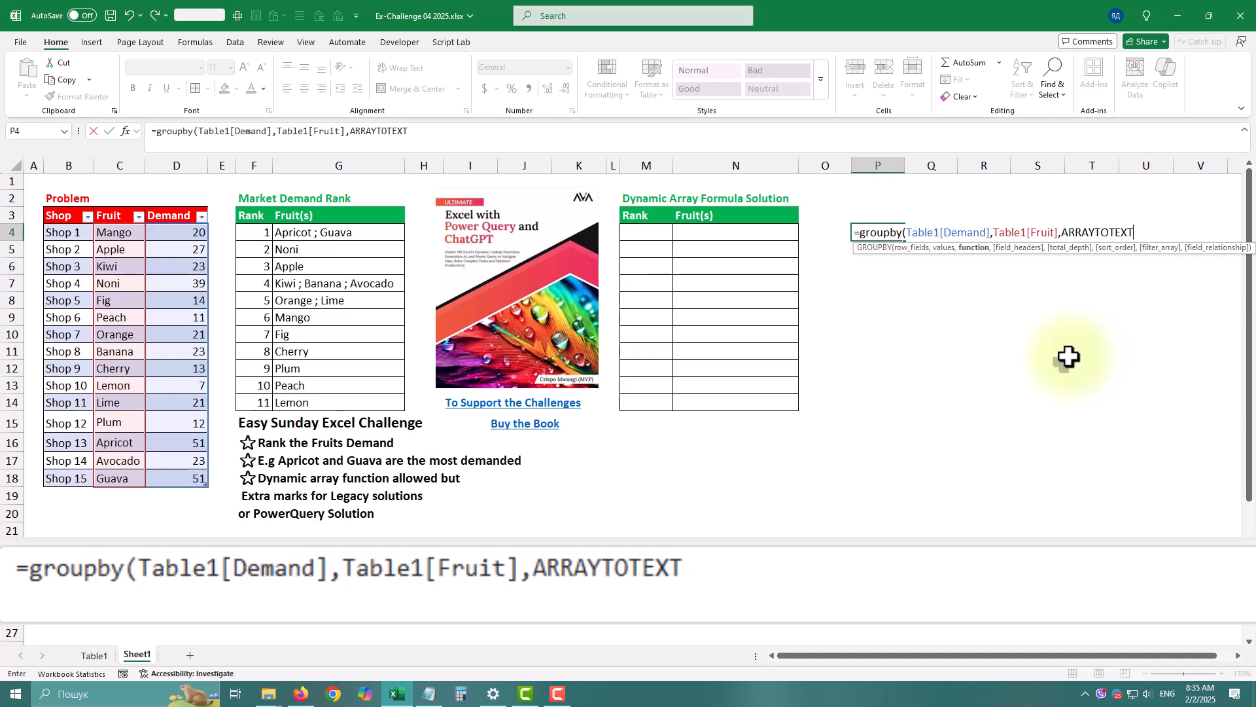
text(,)
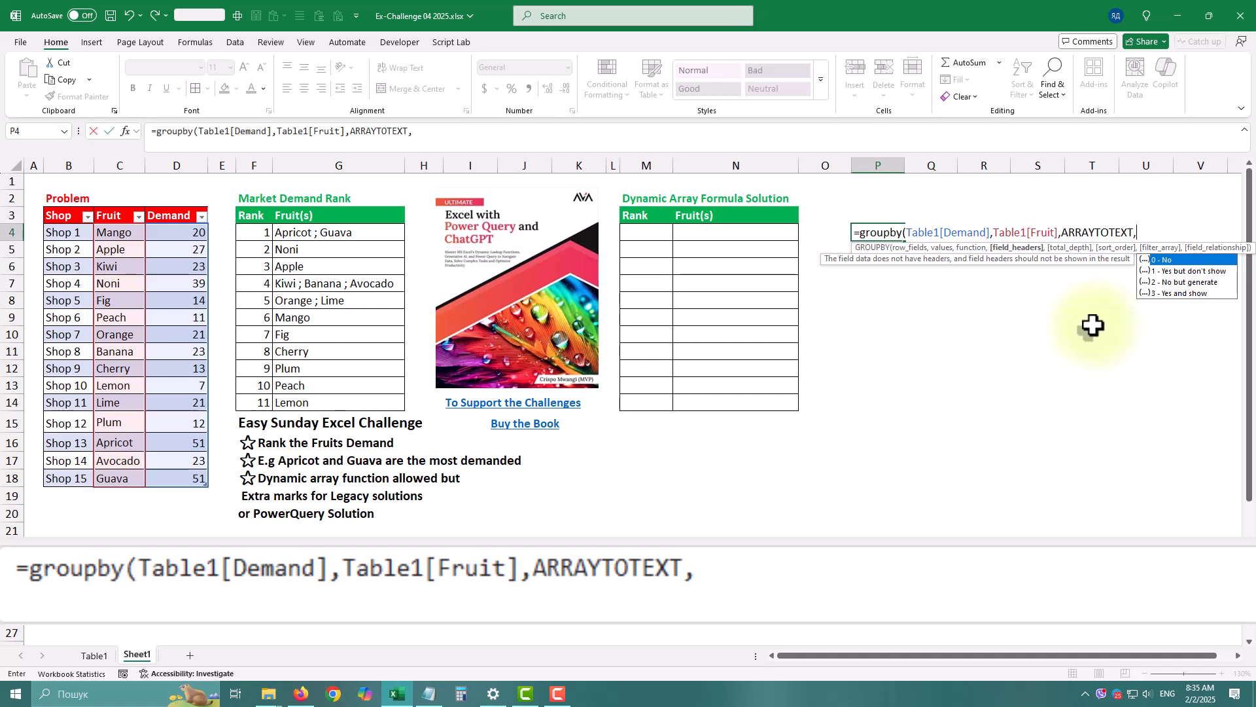
text(0,)
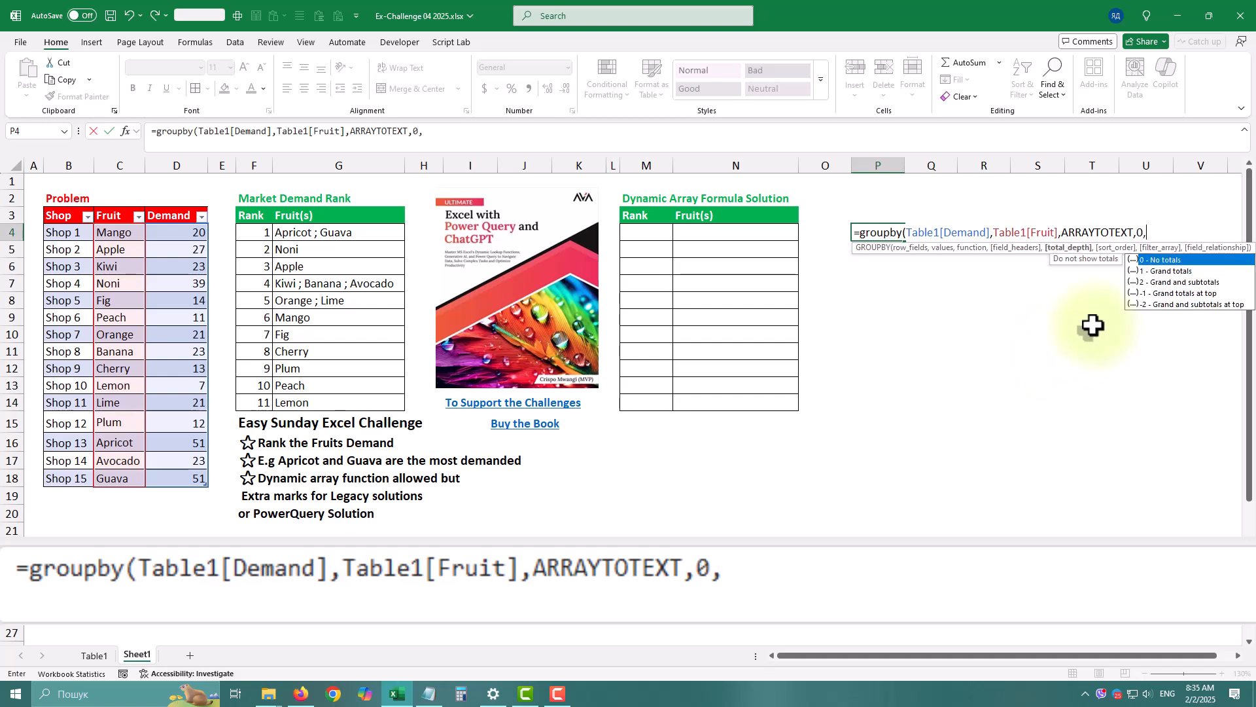
text(0)
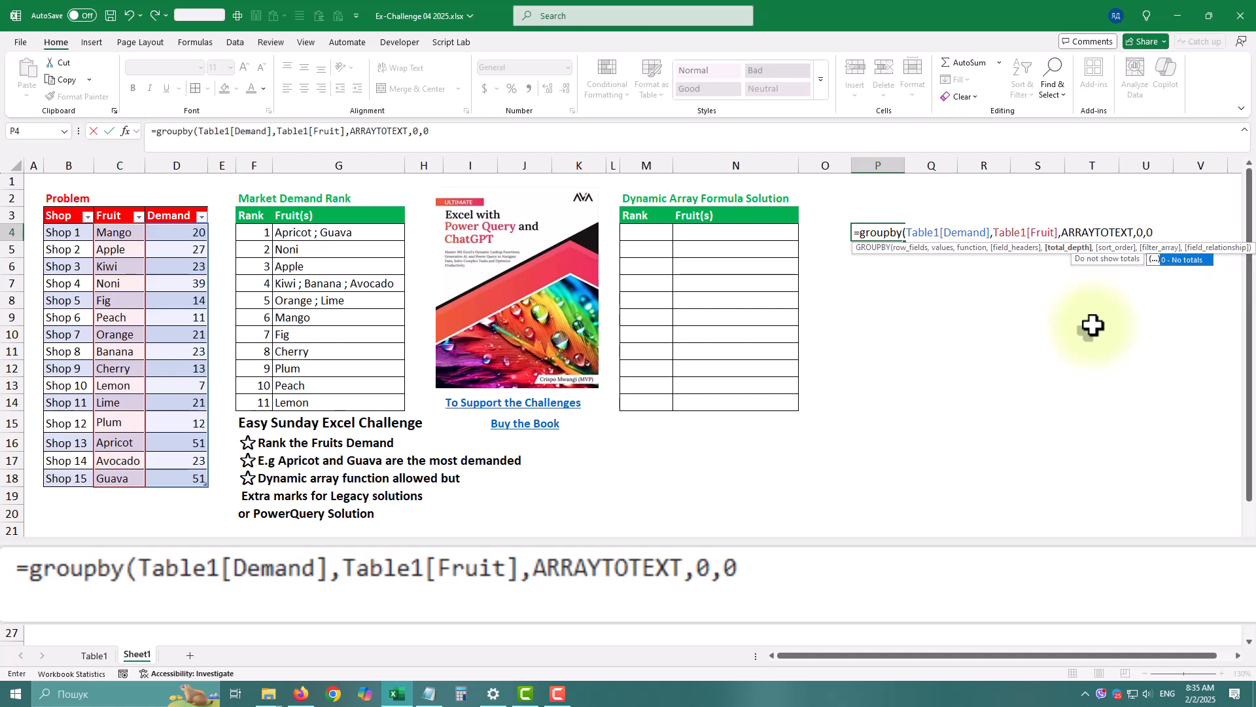
text(,)
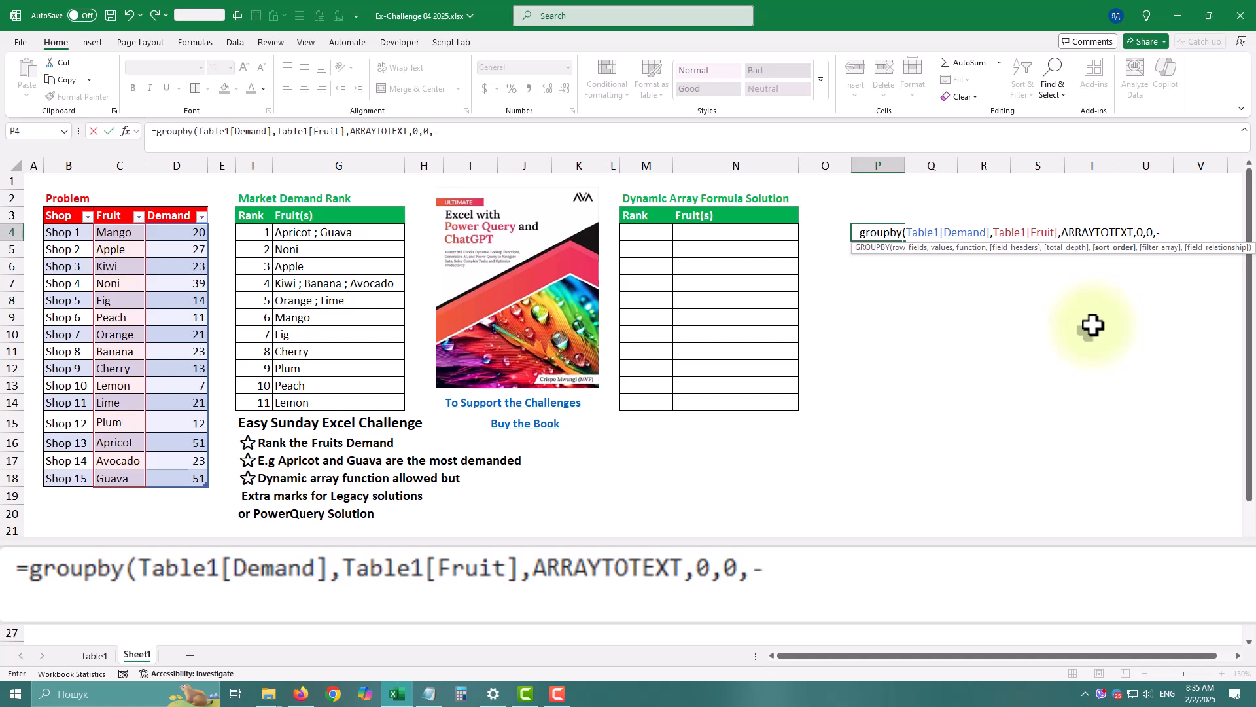
text(-1))
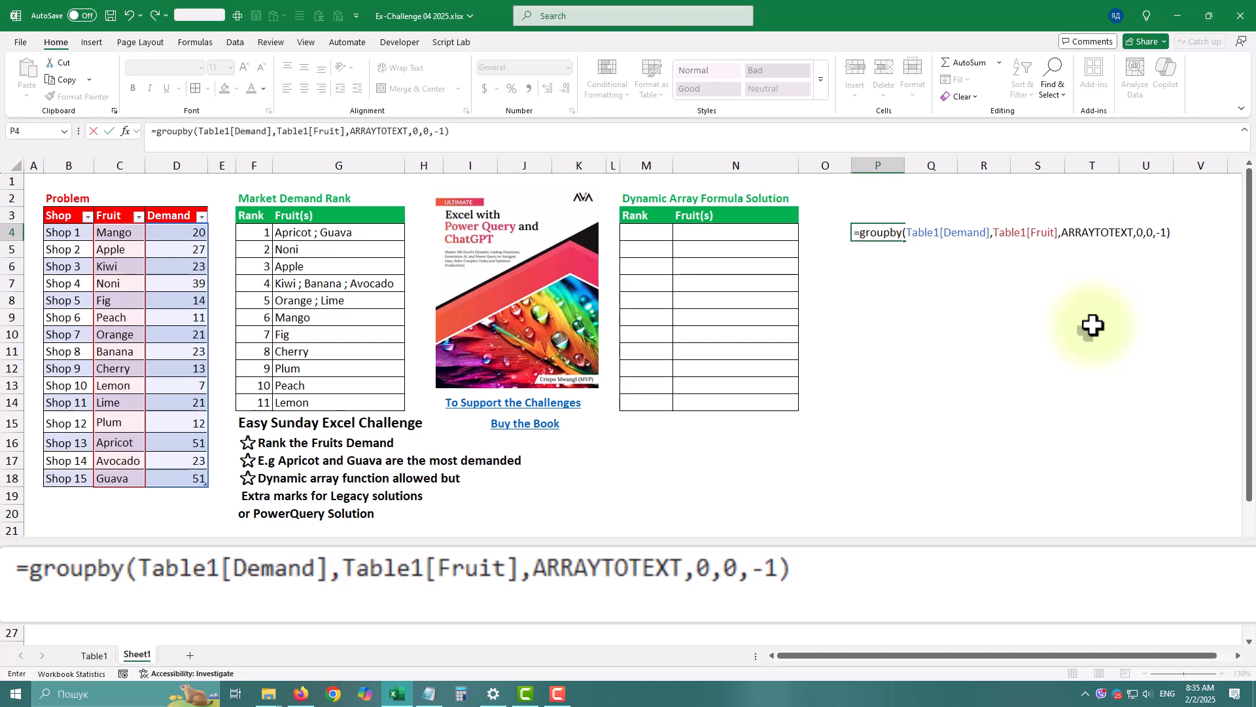
key(Return)
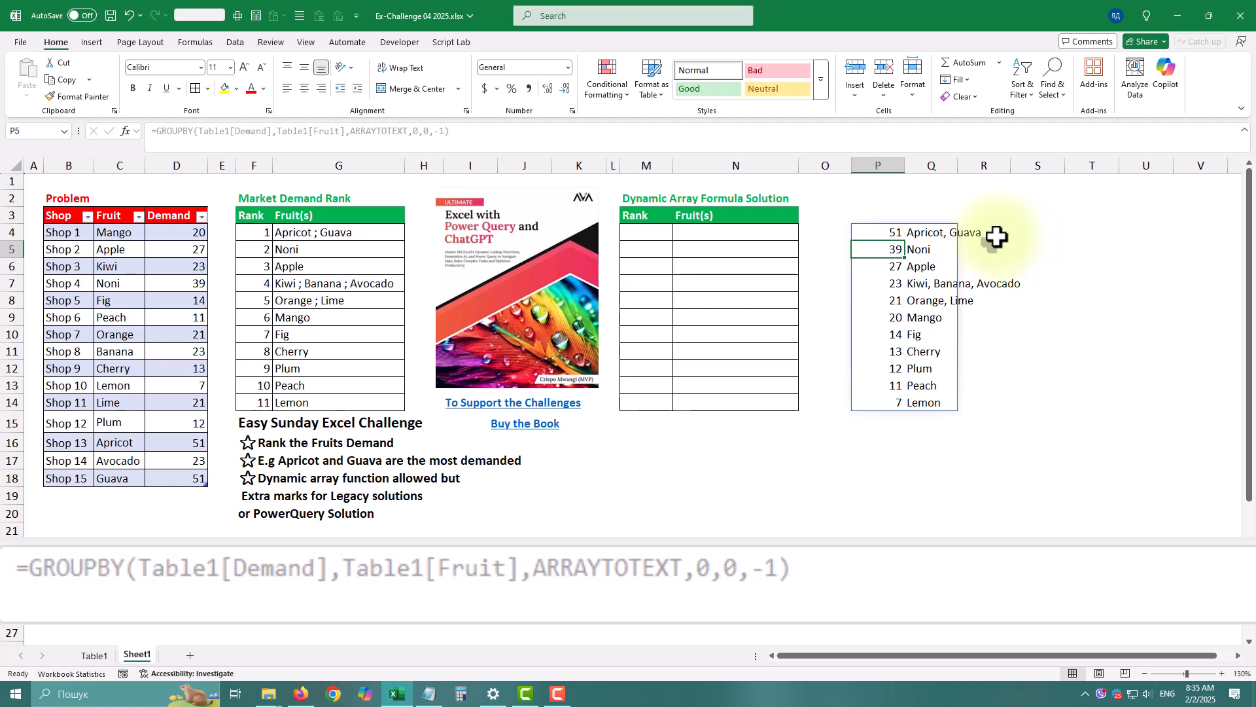
Step: Extract the fruit lists from the grouped result into S4 with =TAKE(P4#,,-1), and autofit the width of column Q
click(1032, 227)
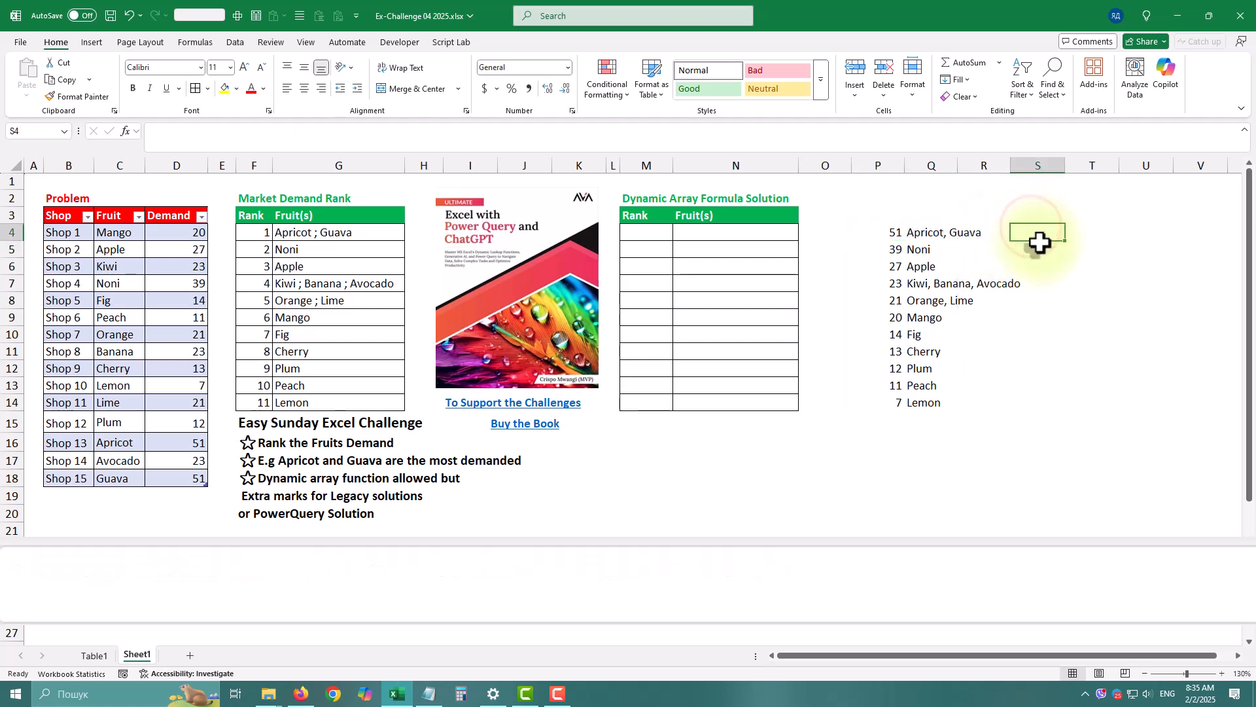
text(=)
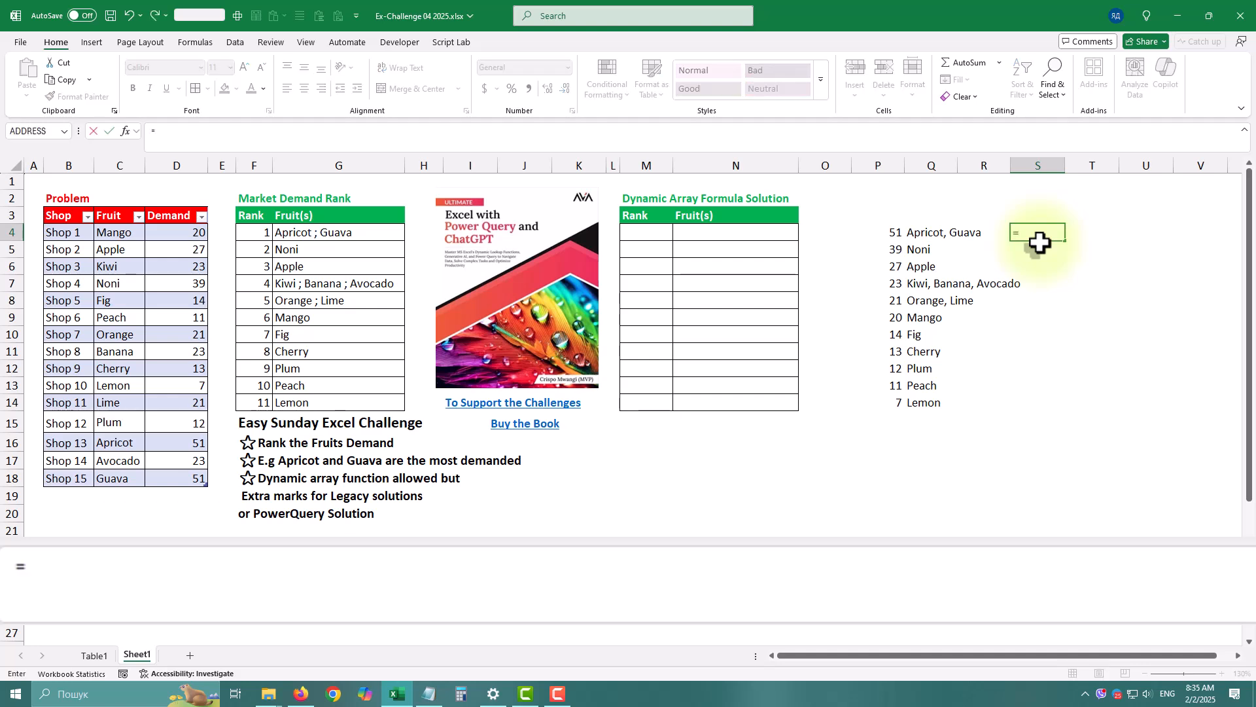
text(take)
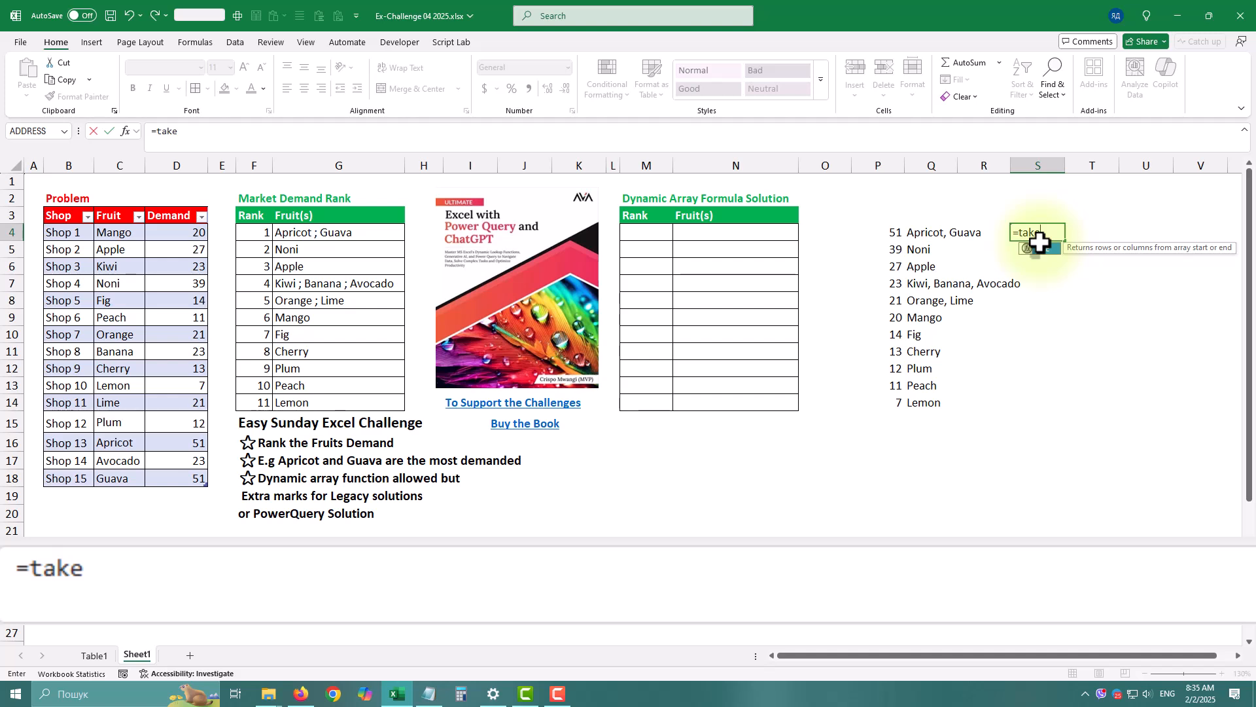
text(()
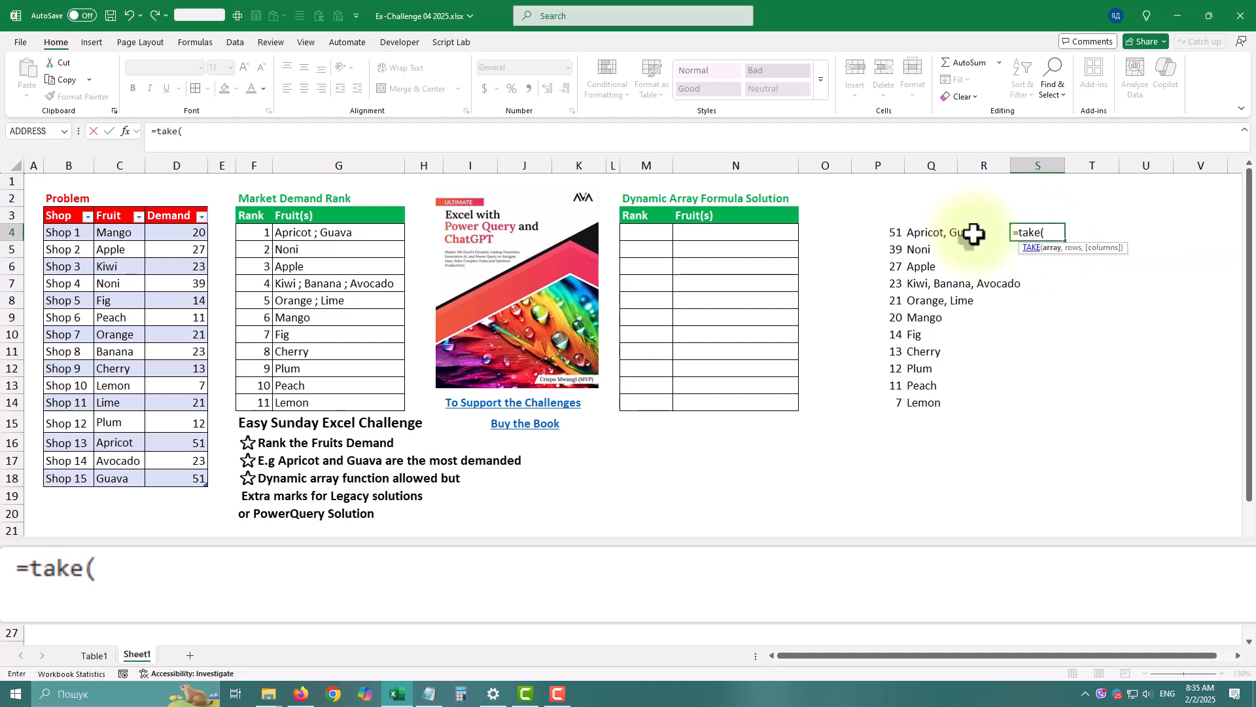
click(881, 234)
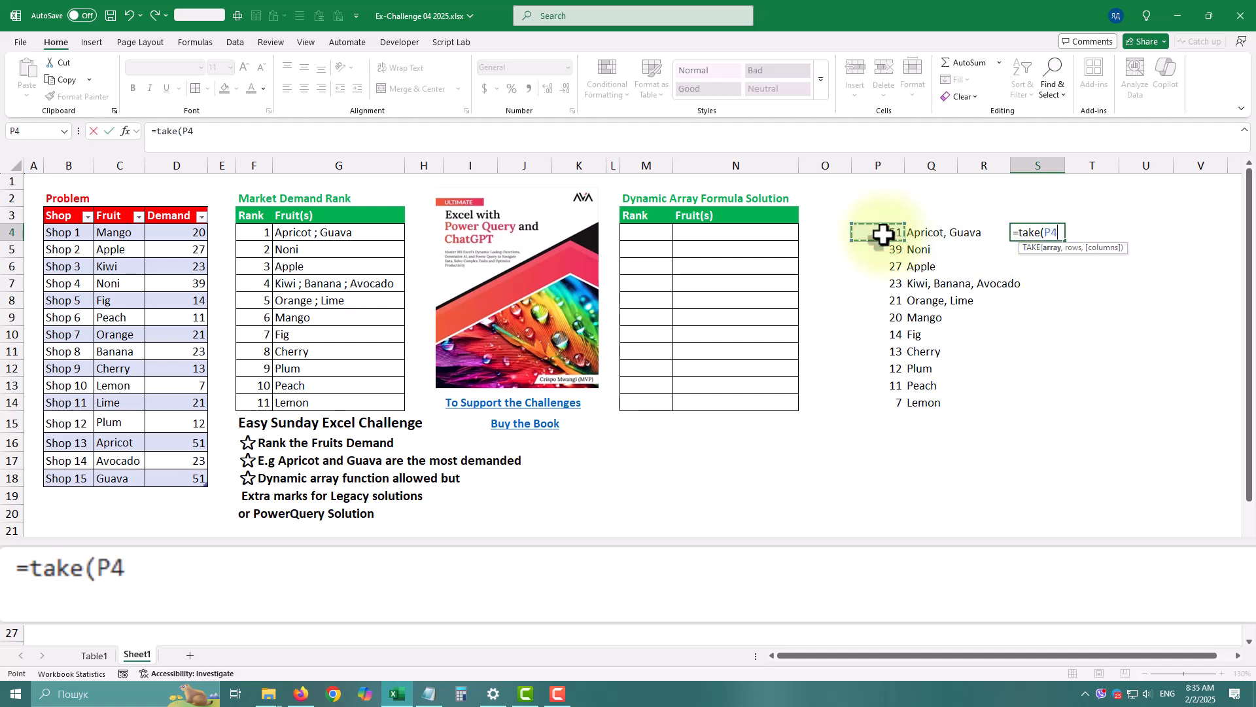
text(#)
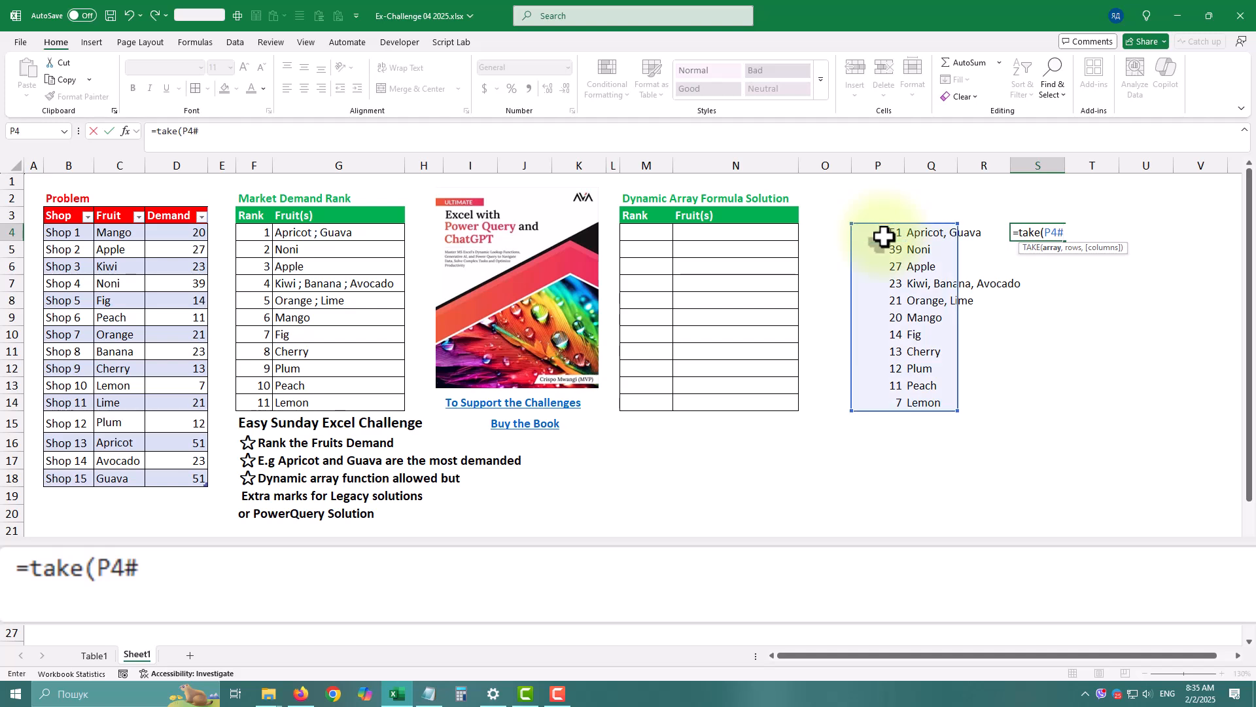
text(,,-1)
key(Return)
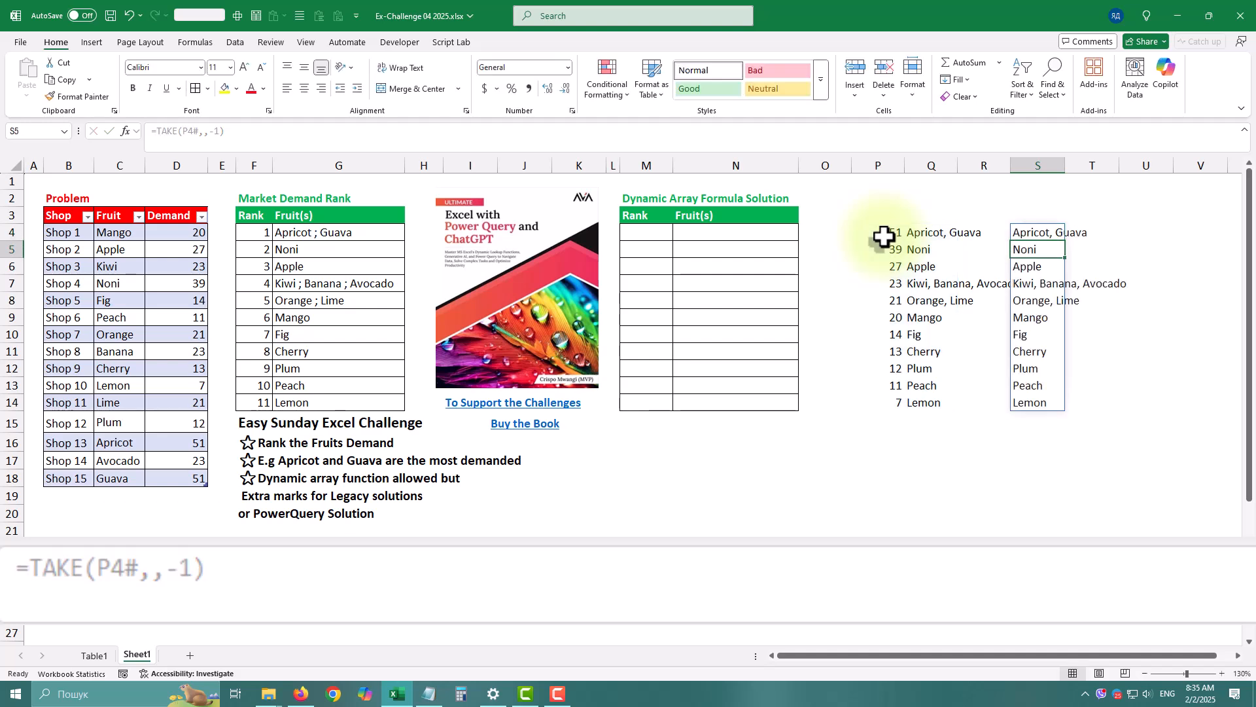
double_click(958, 160)
Step: Generate the rank numbers in R4 with =SEQUENCE(ROWS(P4#)), accepting the correction that adds the missing closing parenthesis
click(1051, 230)
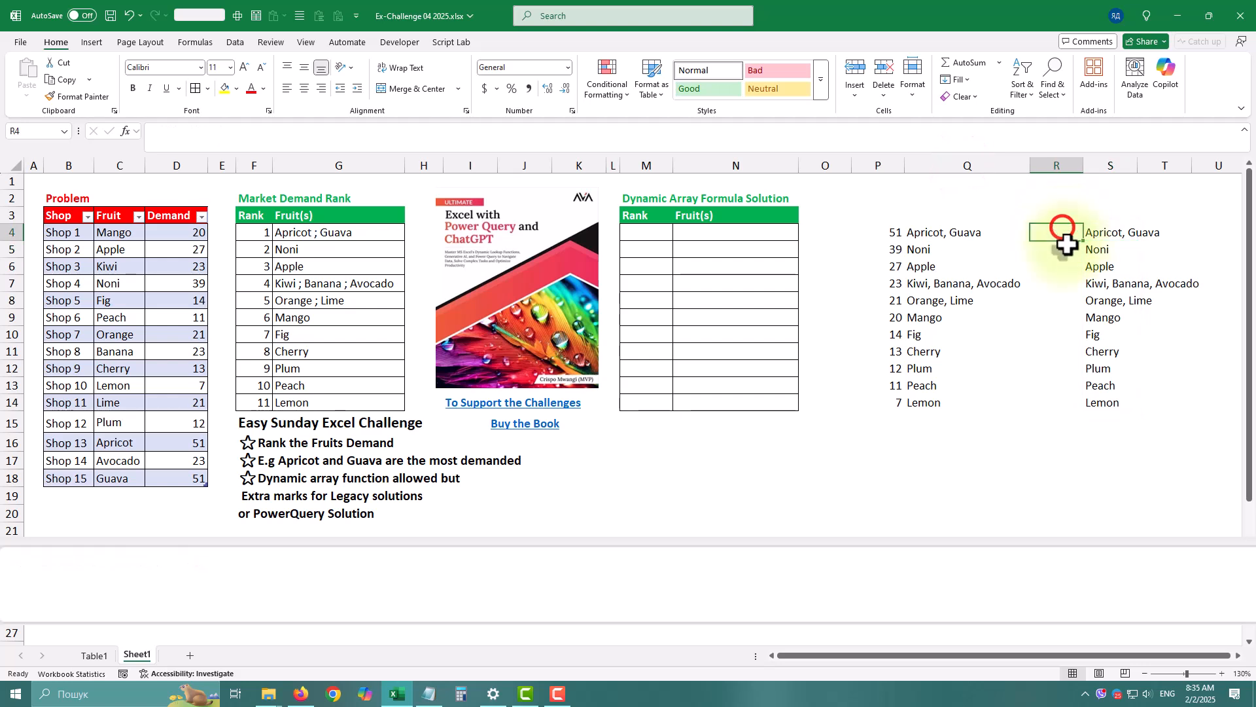
text(=s)
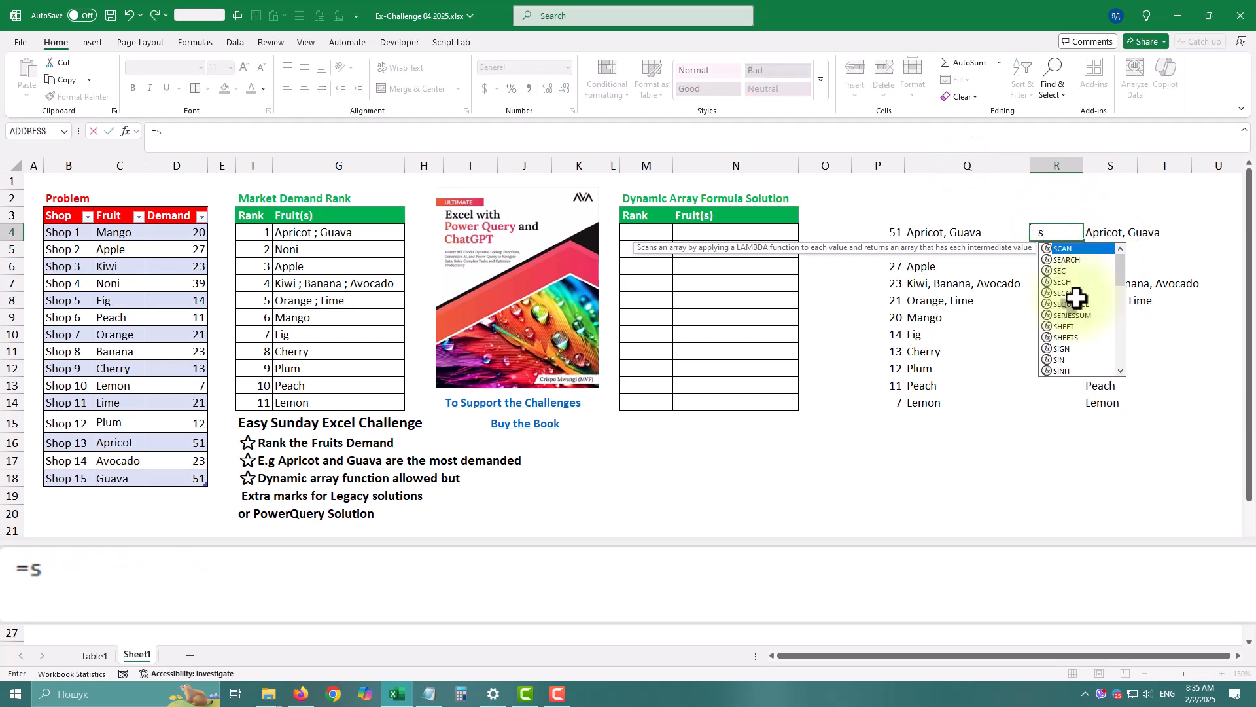
text(eq)
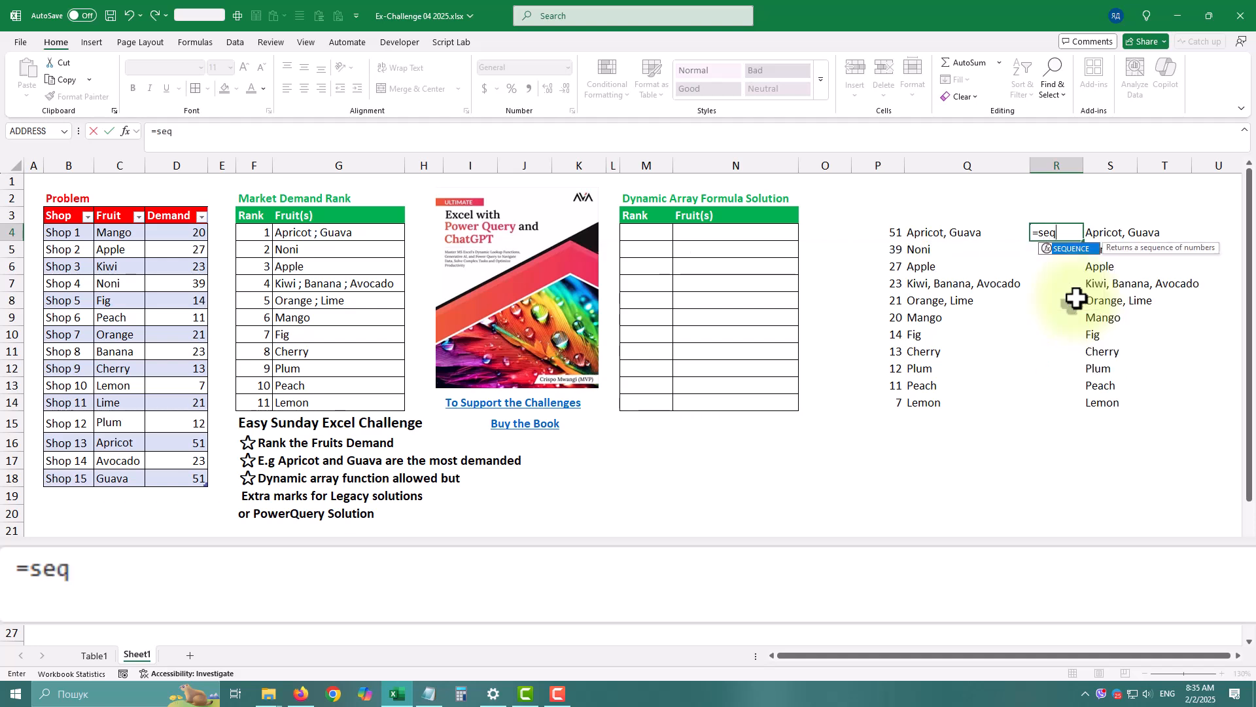
text(uence()
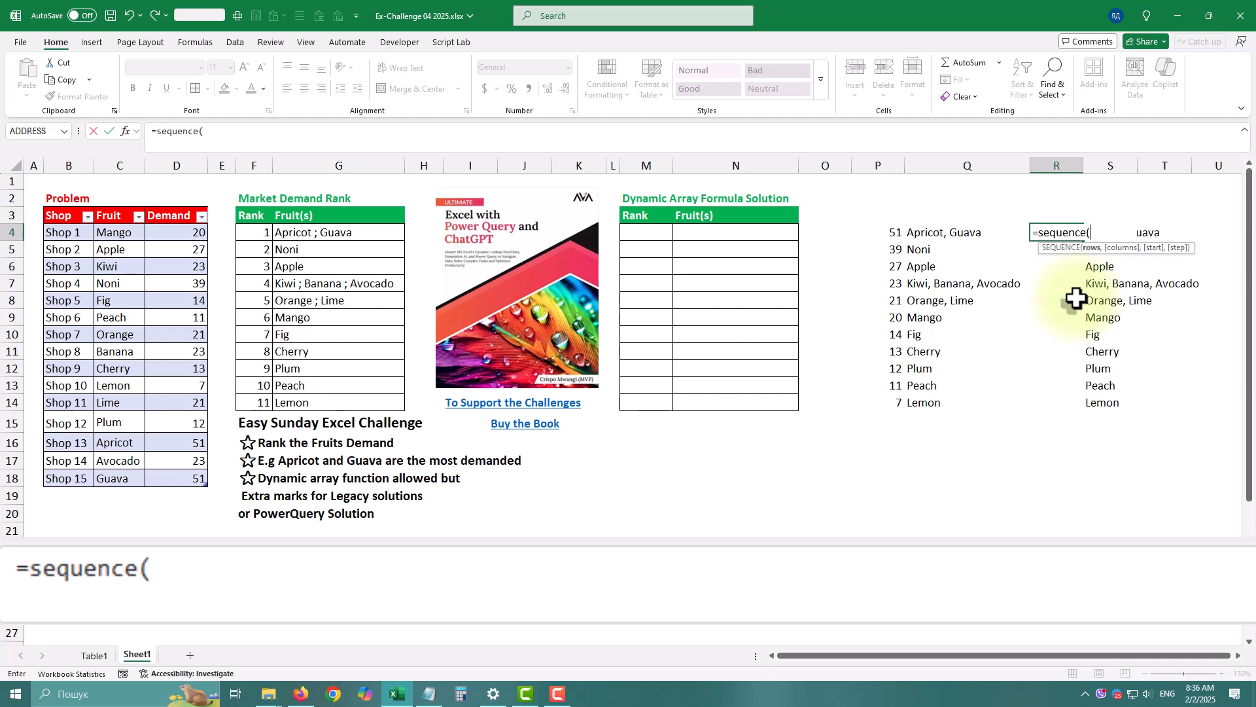
text(rows()
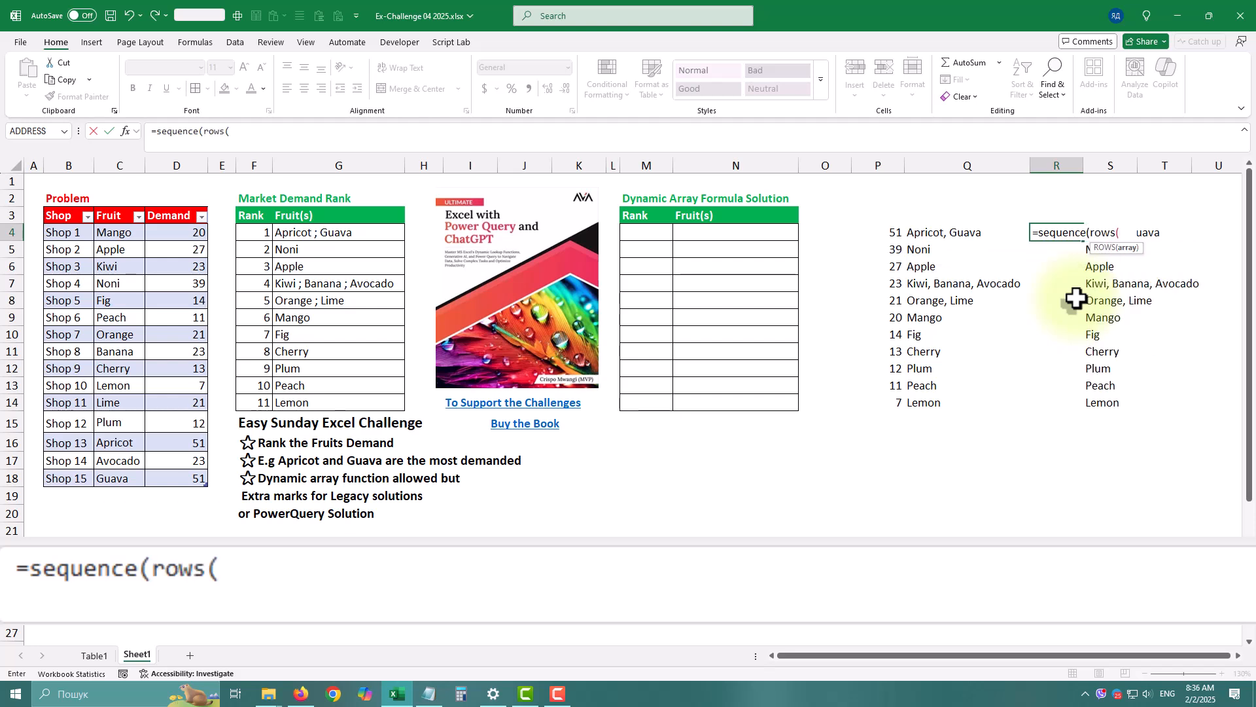
click(900, 235)
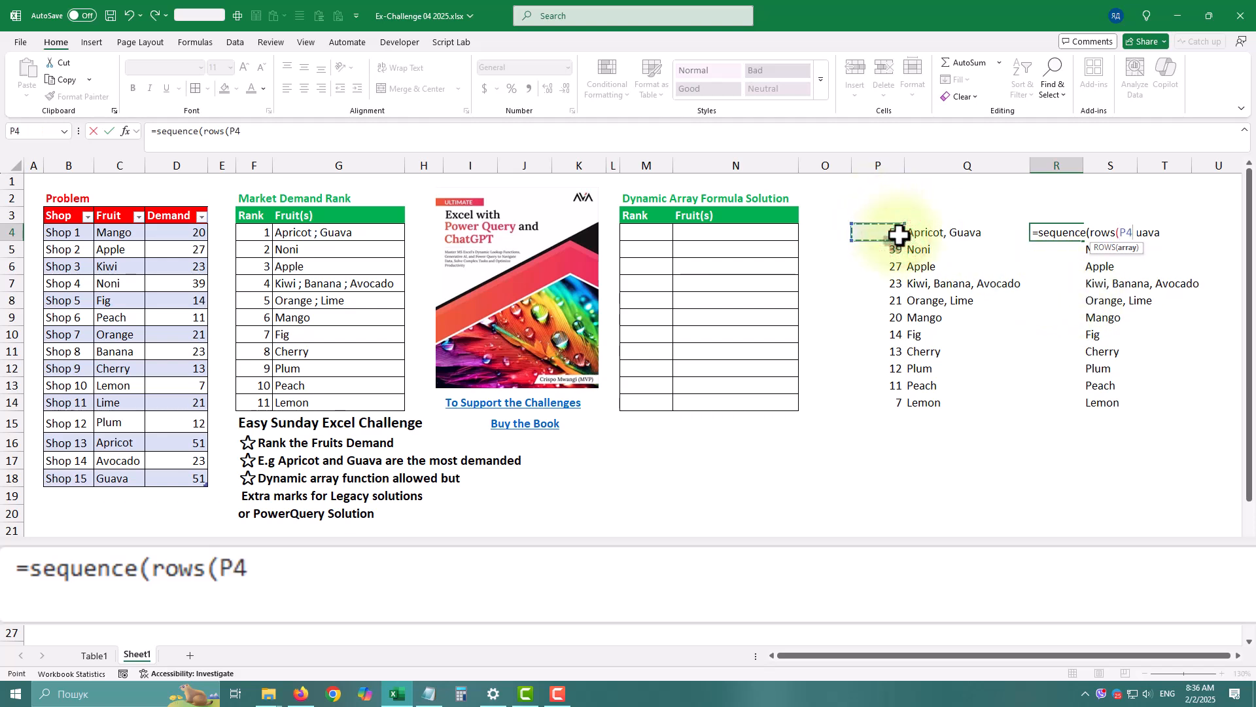
text(#)
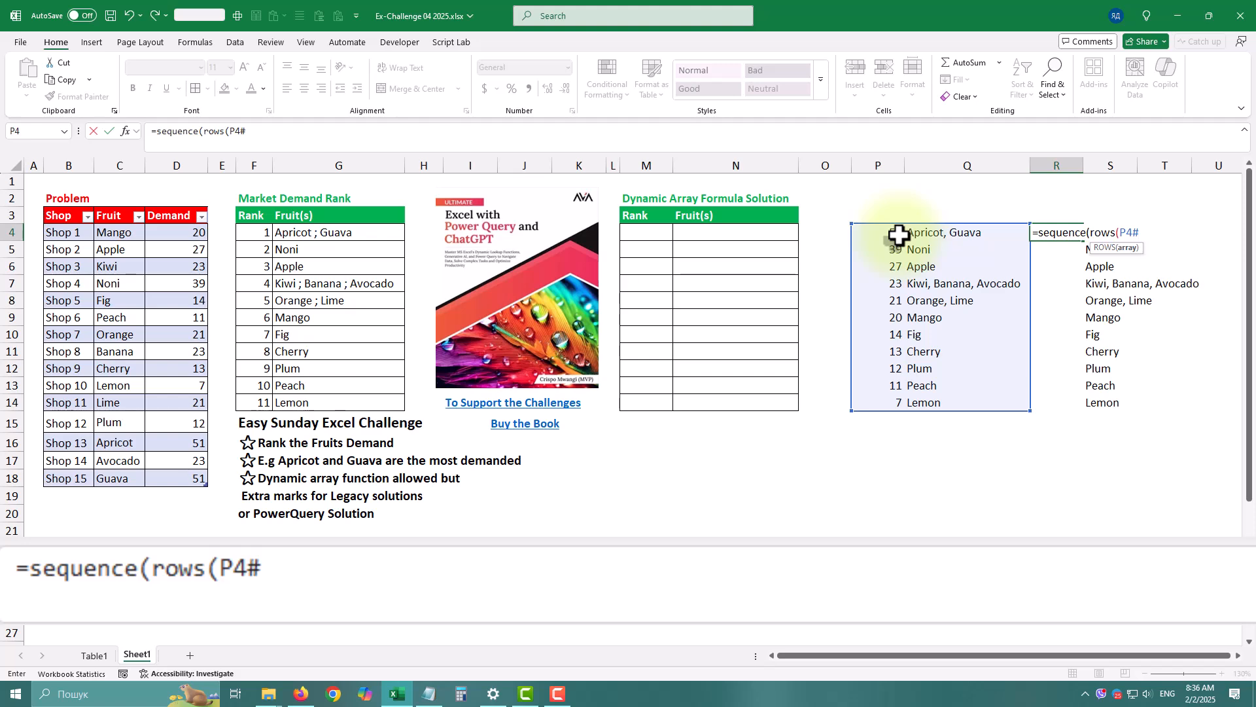
text())
key(Return)
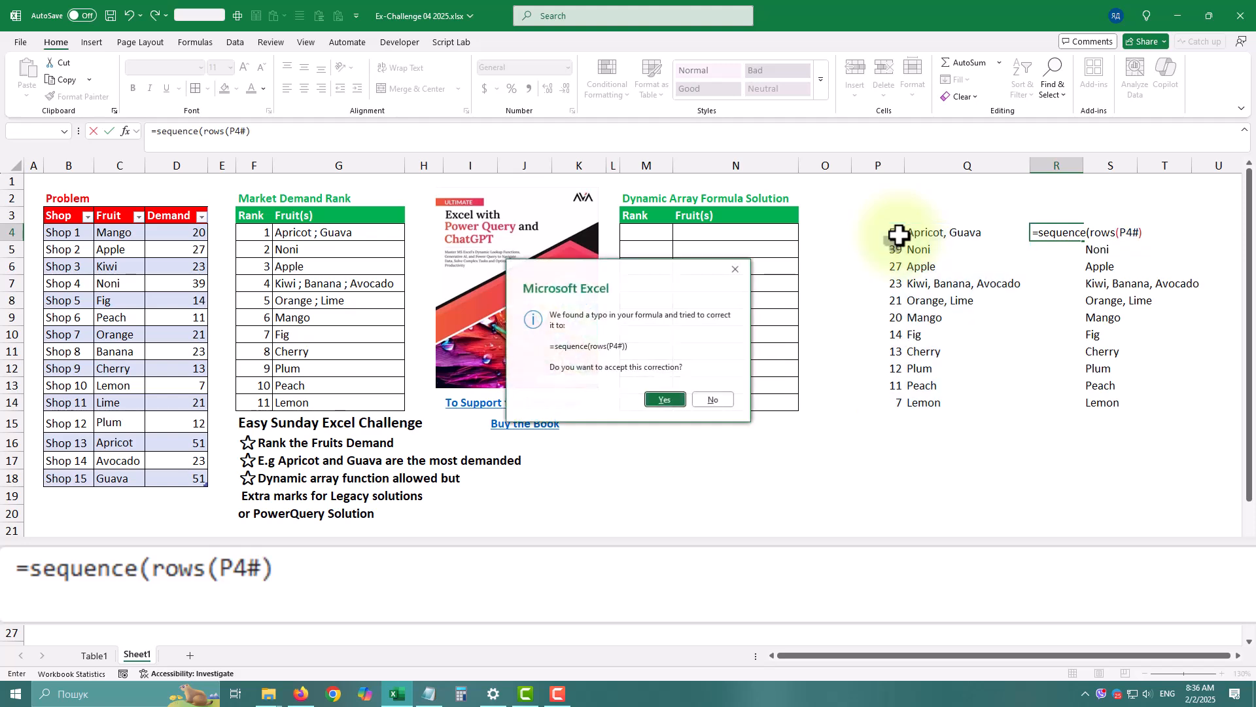
key(Return)
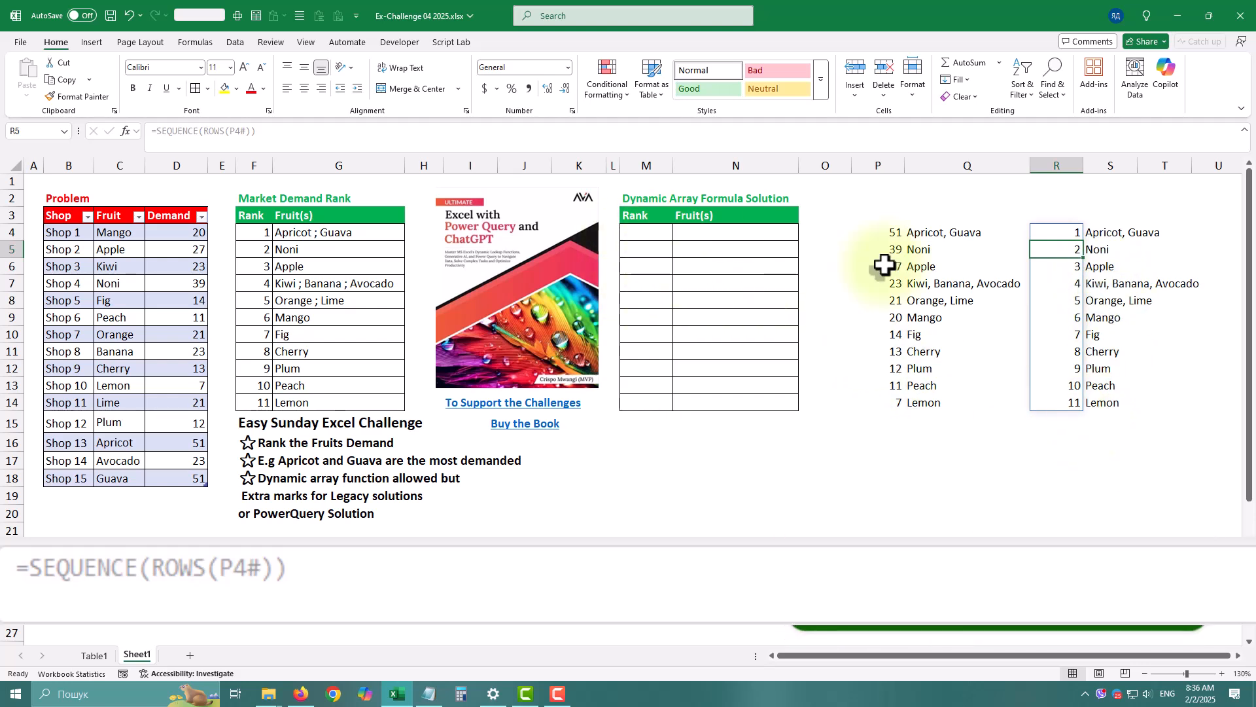
Step: Copy the GROUPBY expression from the formula in P4, leaving that cell's formula as it is
click(1109, 227)
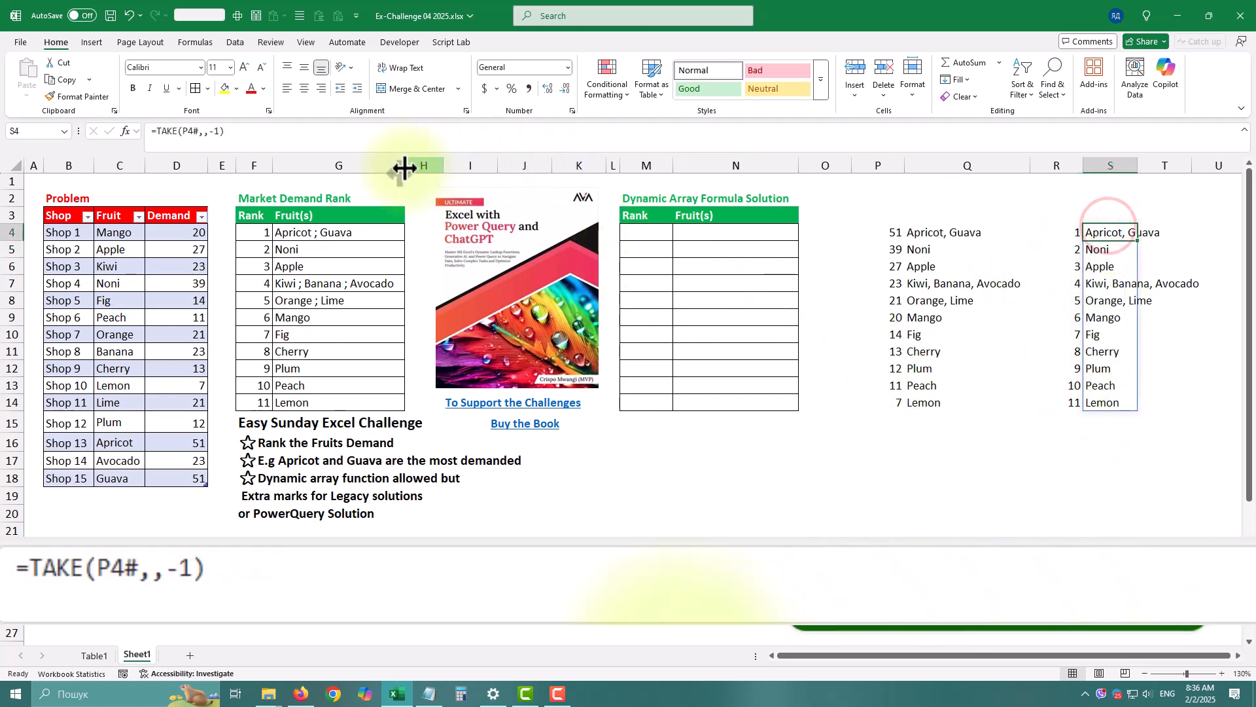
click(898, 232)
drag(490, 131, 157, 131)
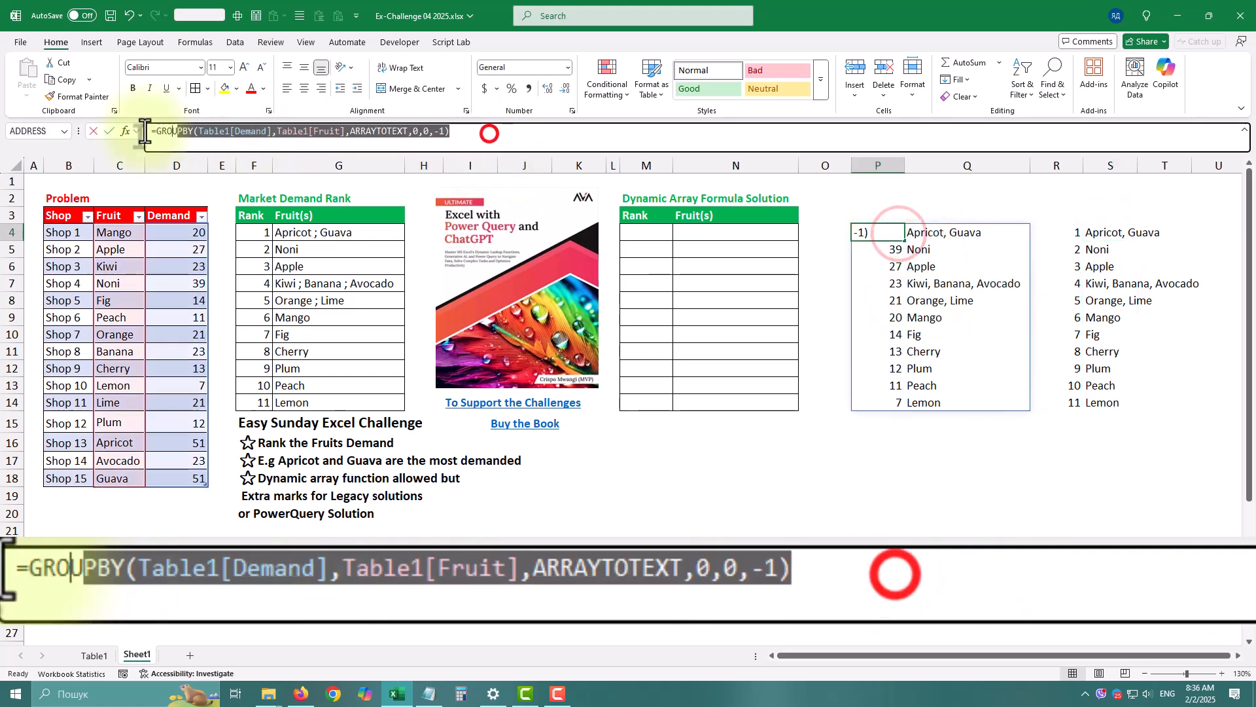
key(ctrl+c)
key(Escape)
Step: Start a LET formula in M4 that defines the name rank as the copied GROUPBY expression
click(647, 230)
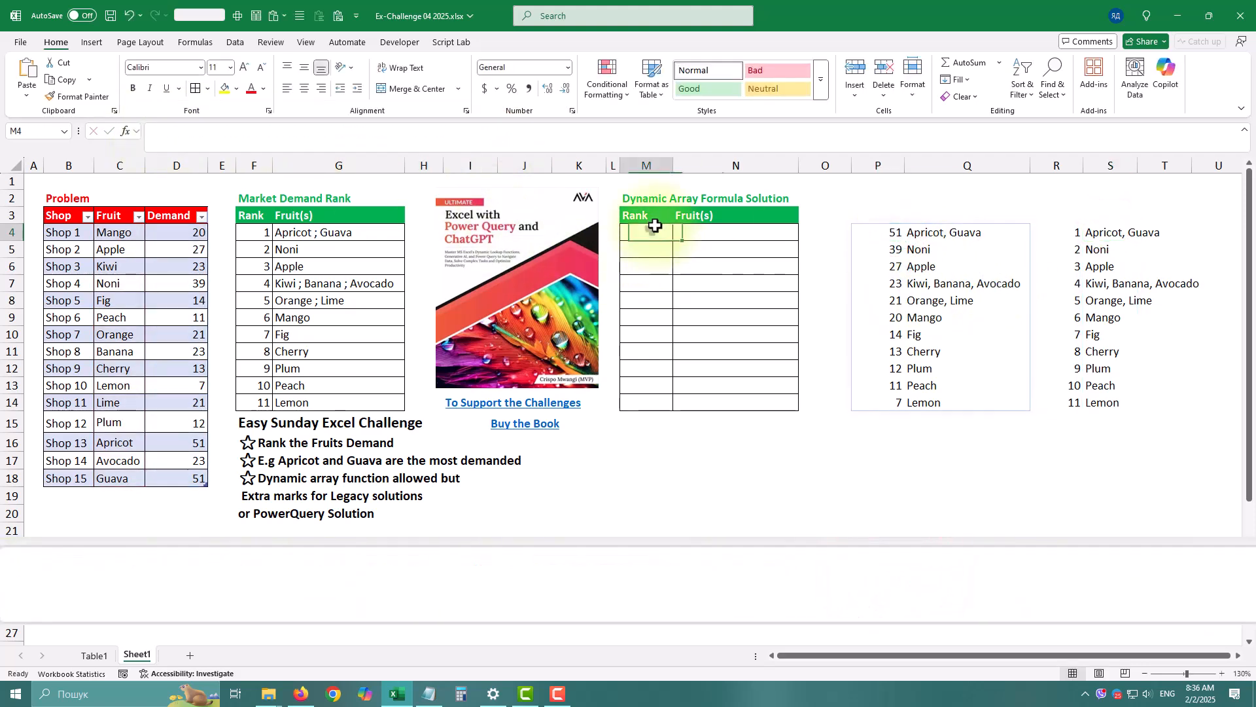
click(222, 134)
text(=let()
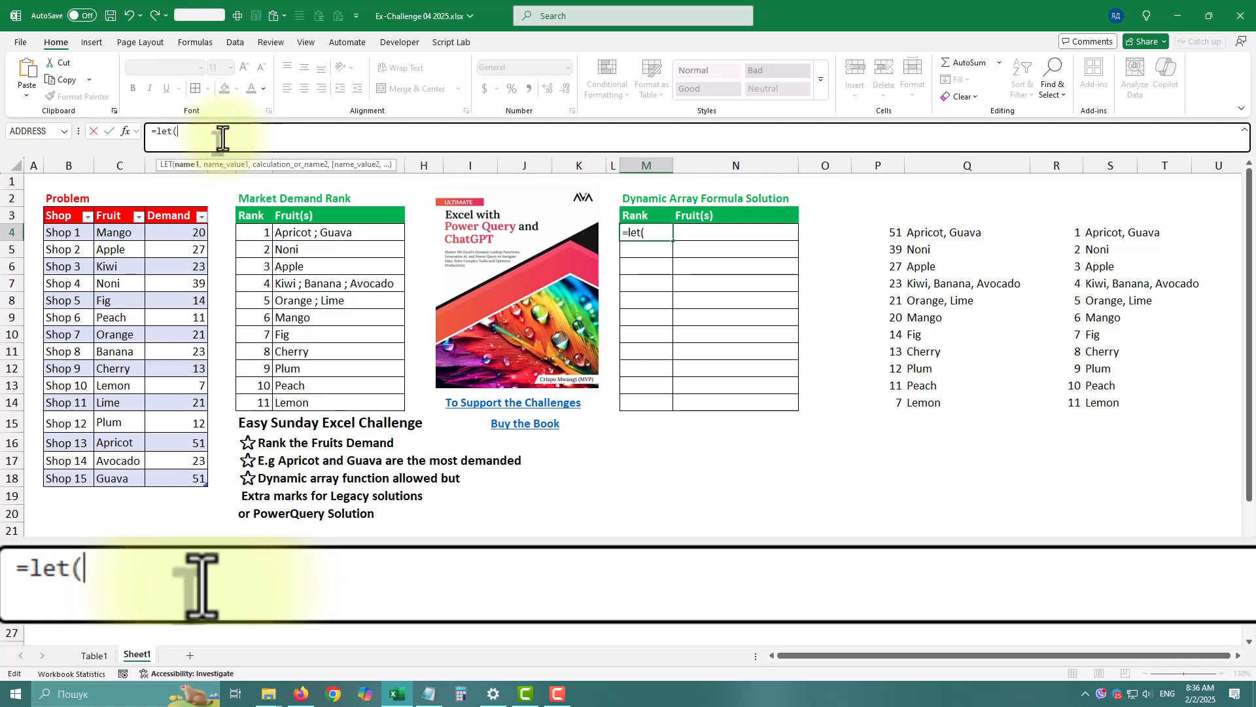
text(rankm)
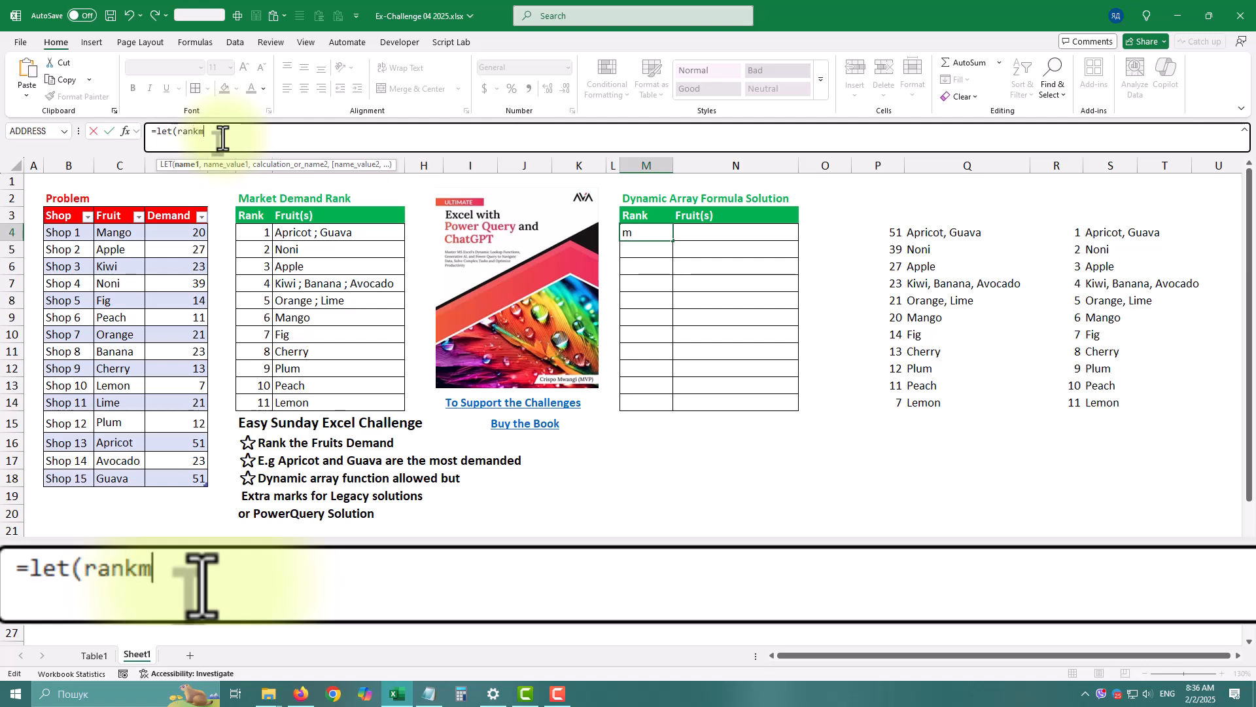
key(BackSpace)
text(,)
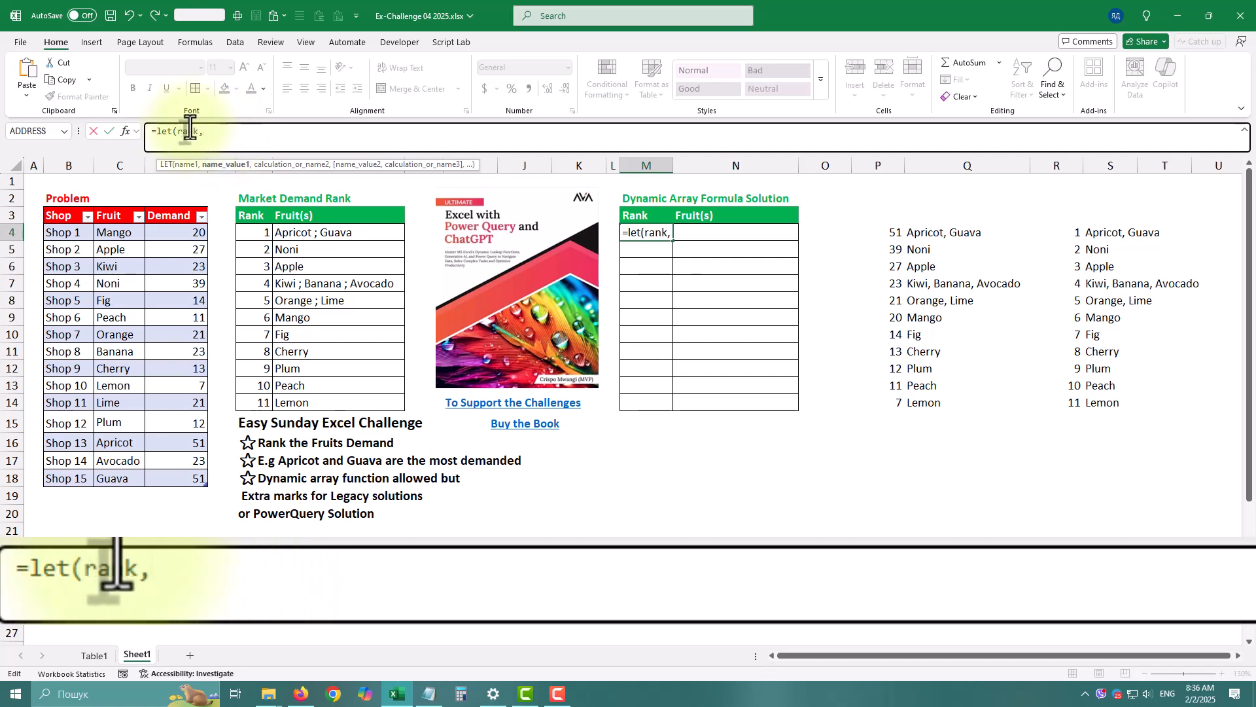
key(ctrl+v)
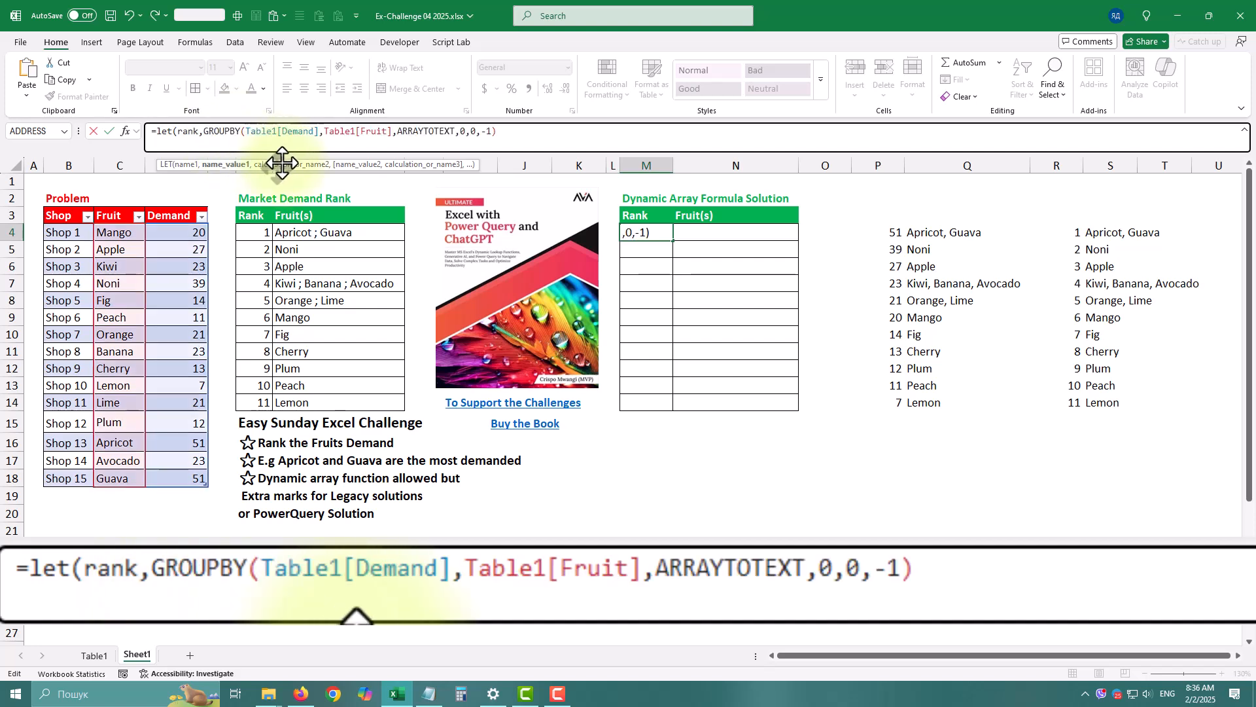
text(,)
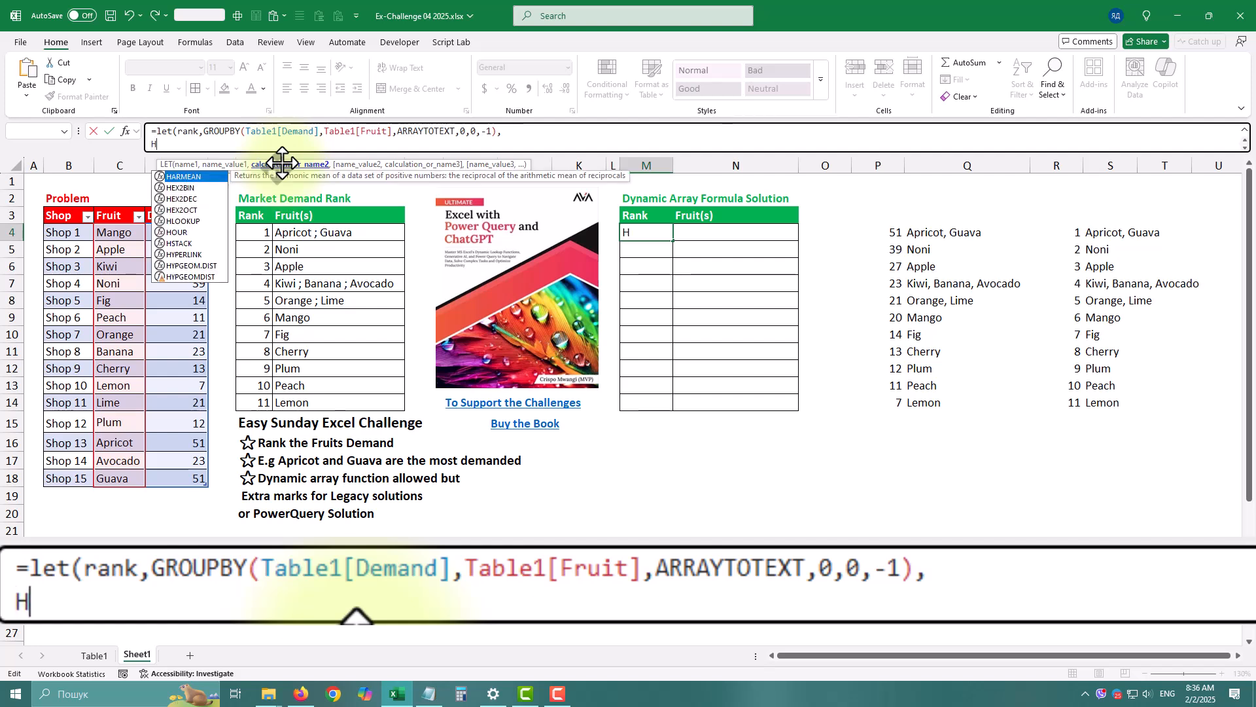
Step: Add HSTACK on a second line of the LET formula, with SEQUENCE(ROWS(rank)) as its first array
text(stack()
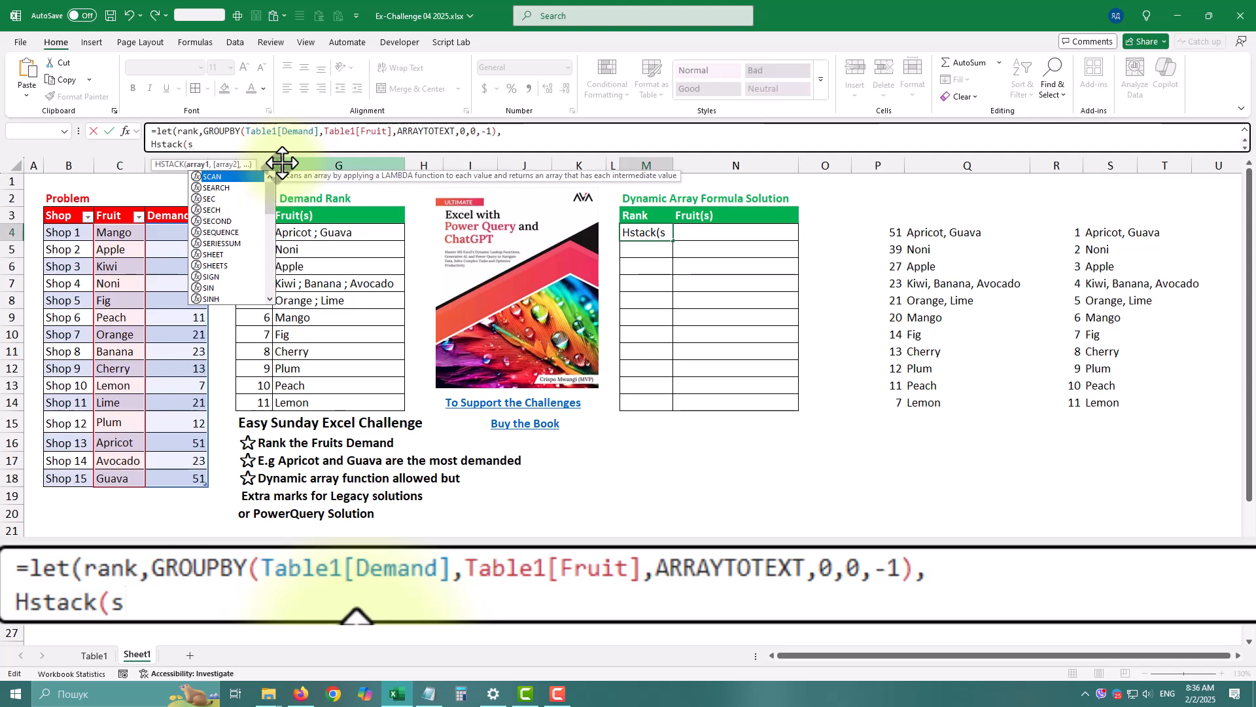
text(seq)
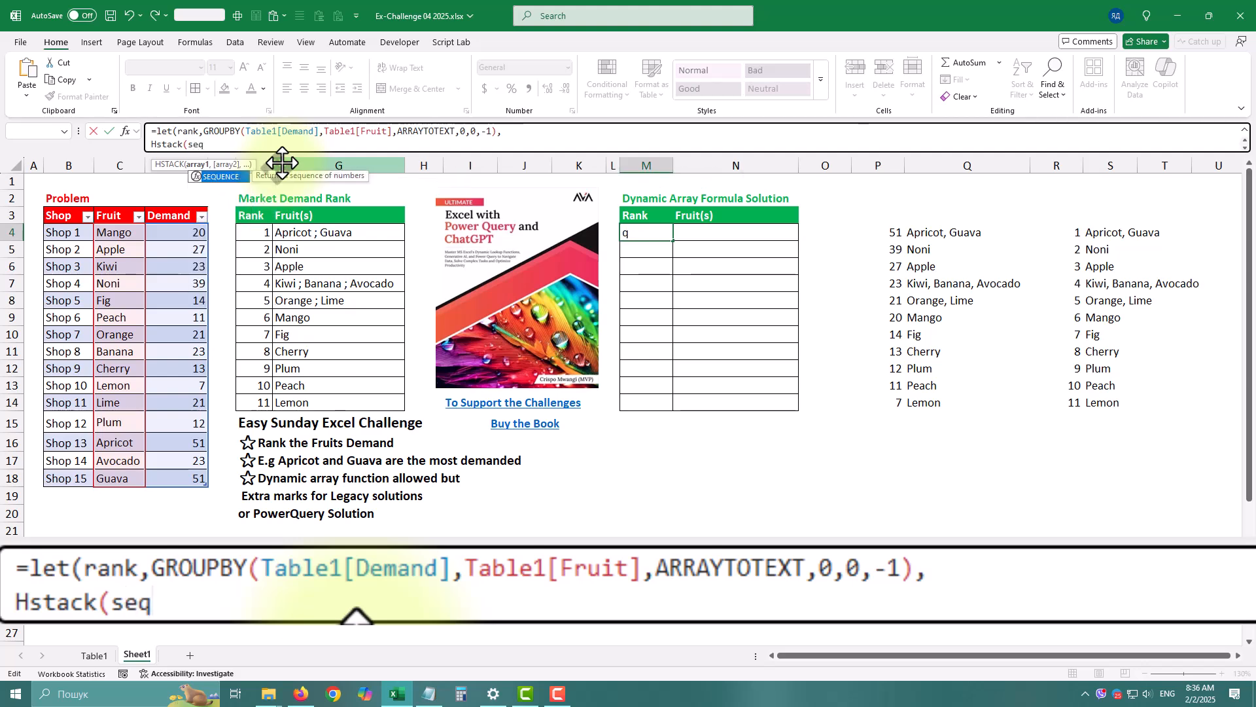
key(Tab)
text(rows)
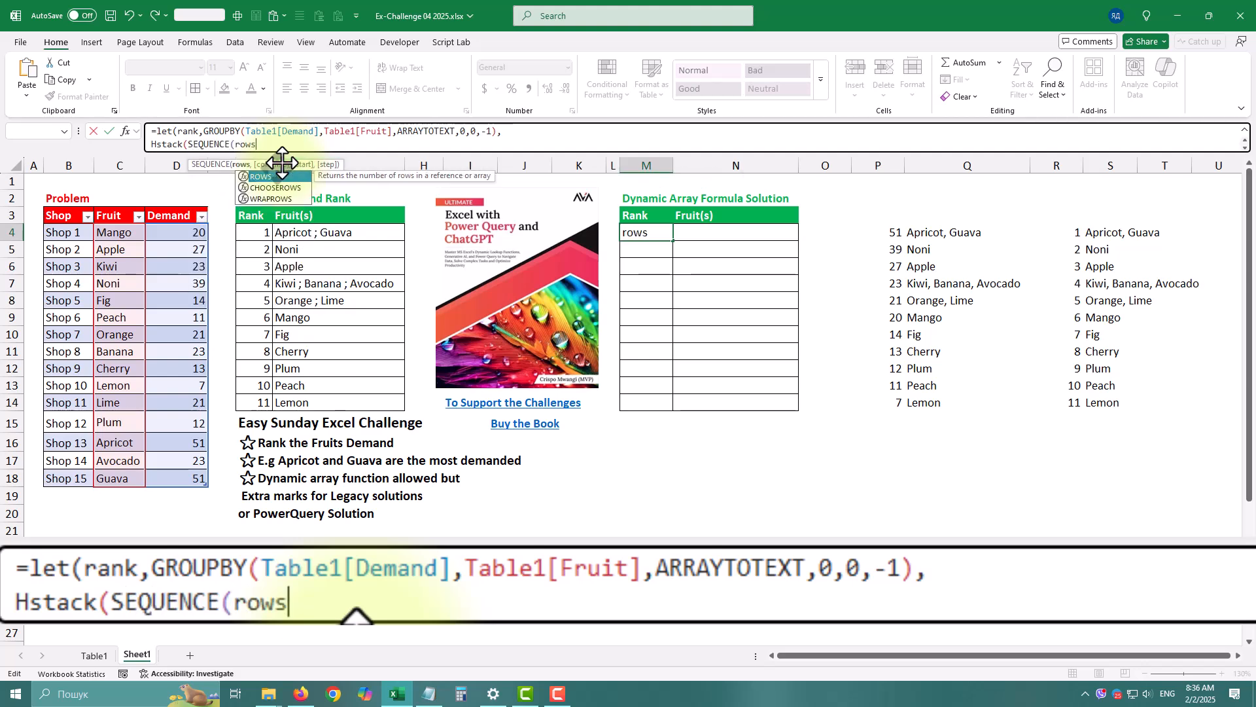
key(Tab)
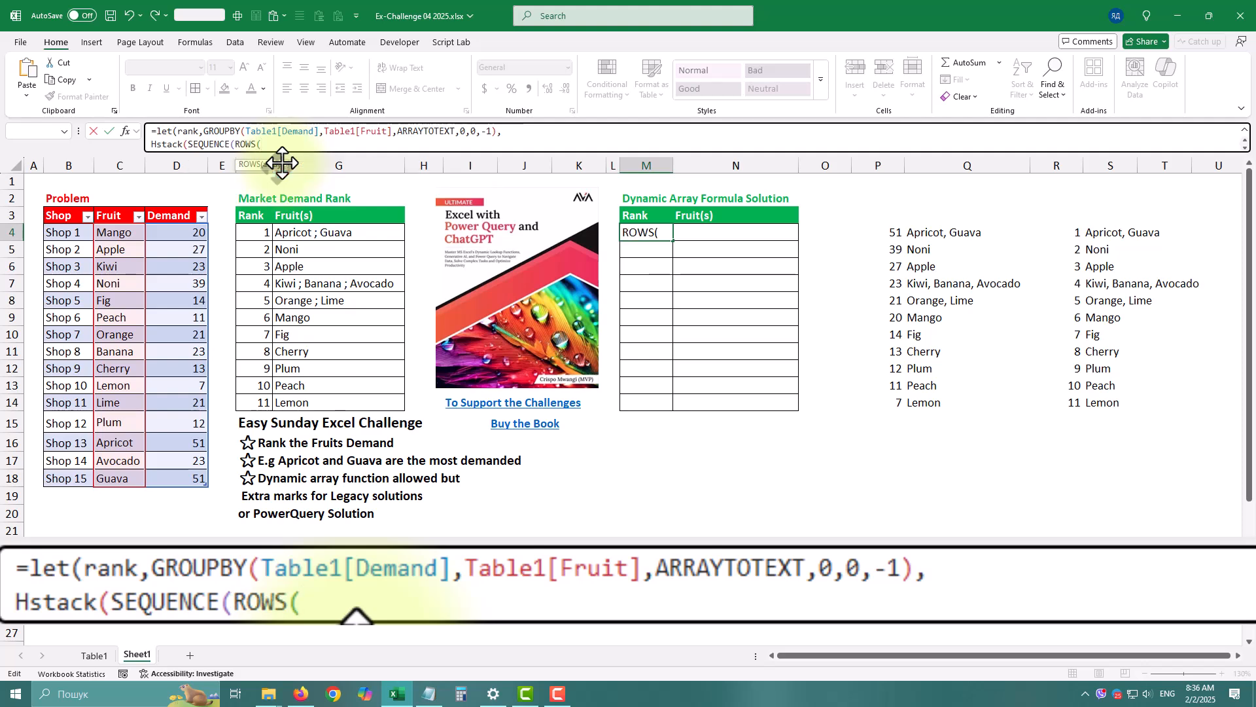
text(rank)
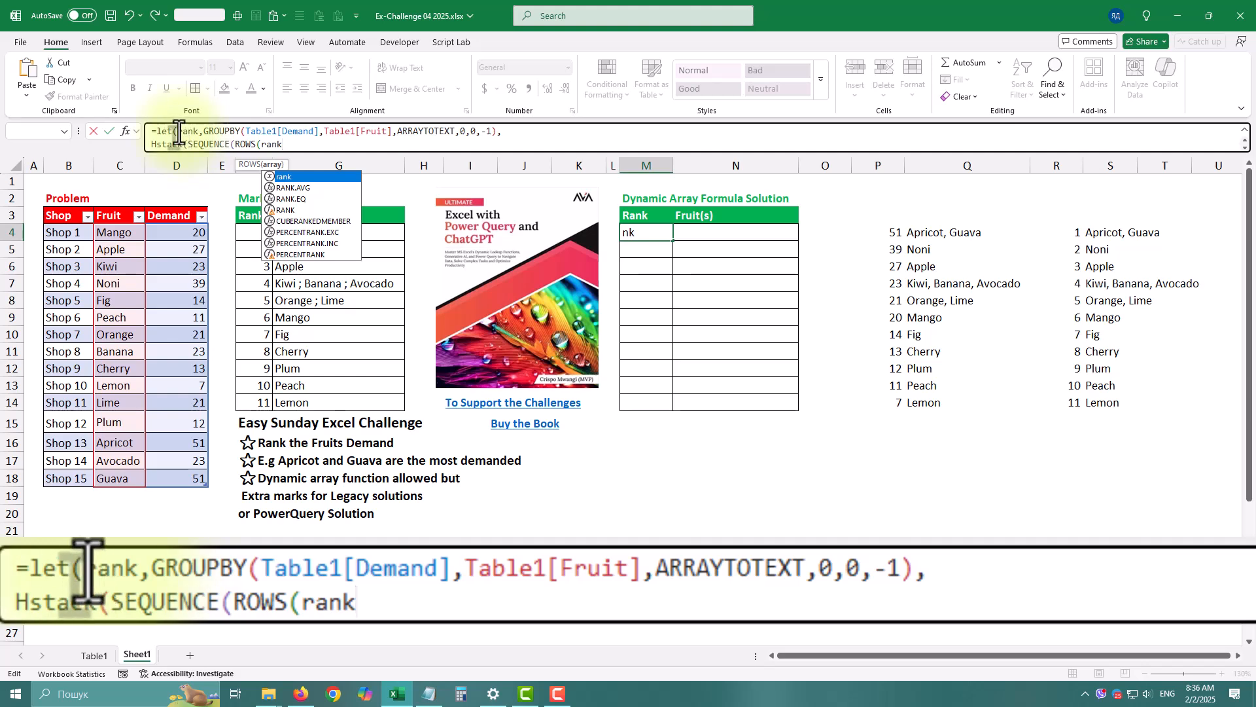
text()))
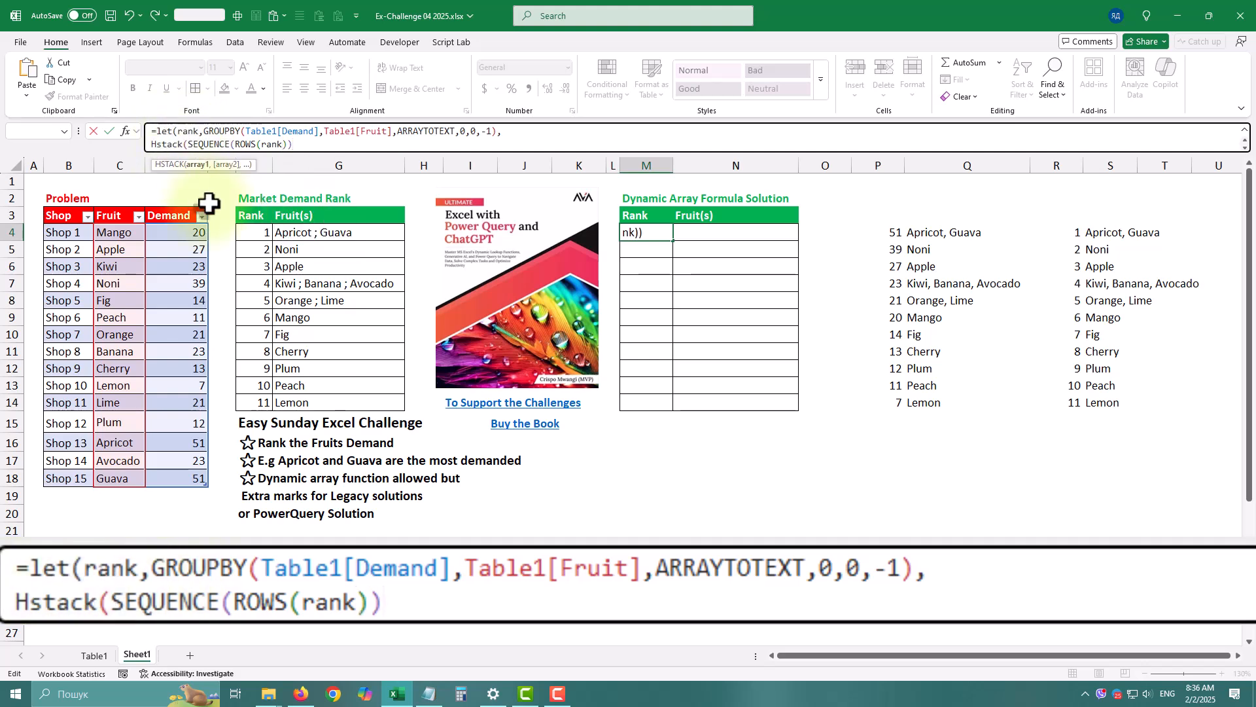
Step: Add TAKE(rank,,-1) as the second HSTACK array and enter the formula, accepting the closing parenthesis correction
text(,take()
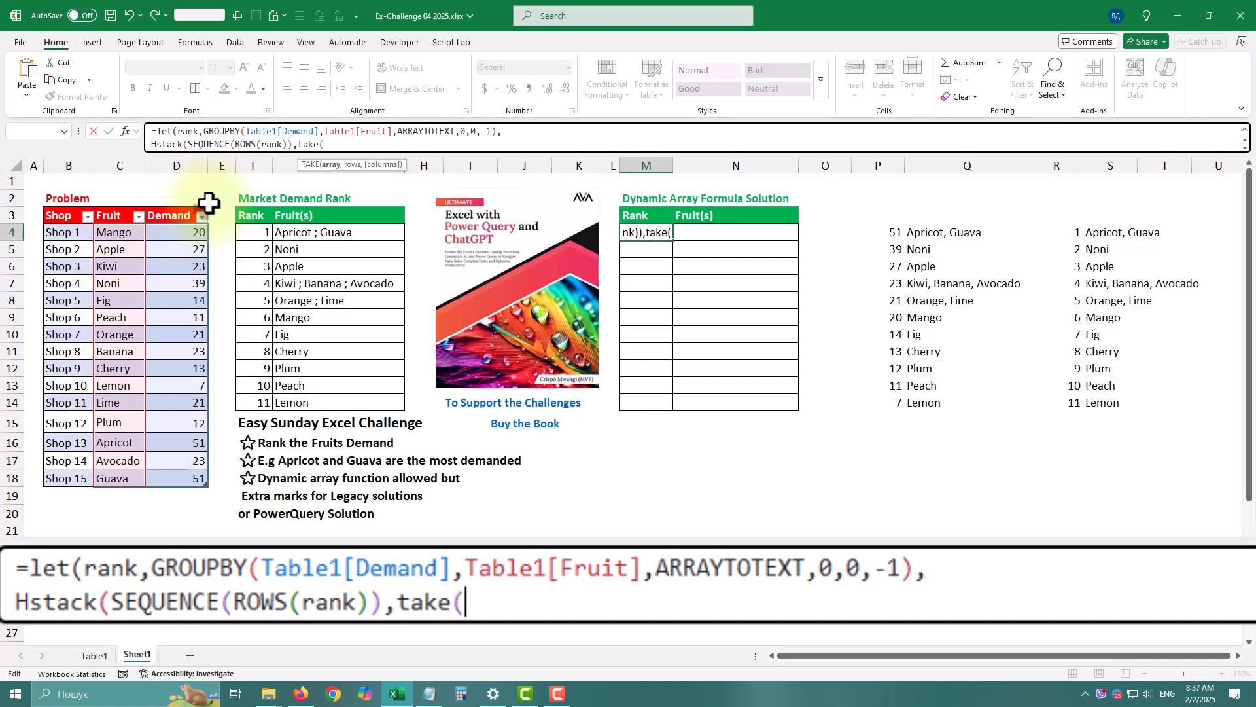
text(rank)
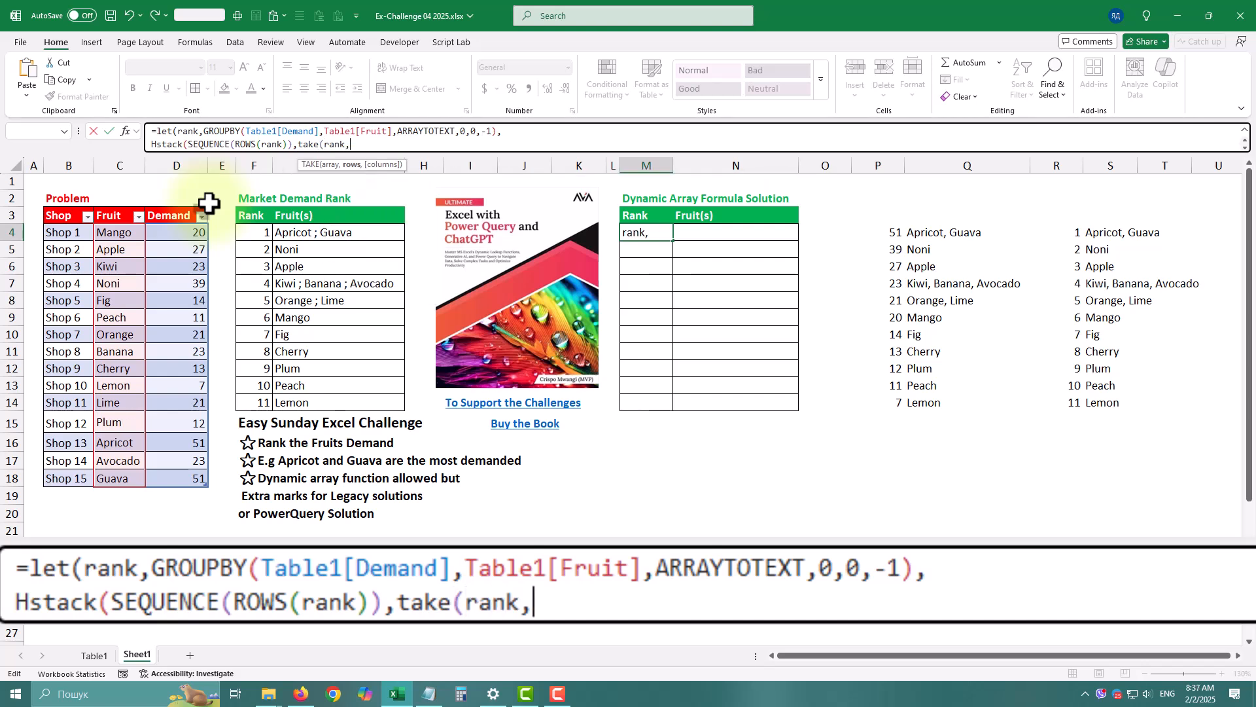
text(,,-1))
key(Return)
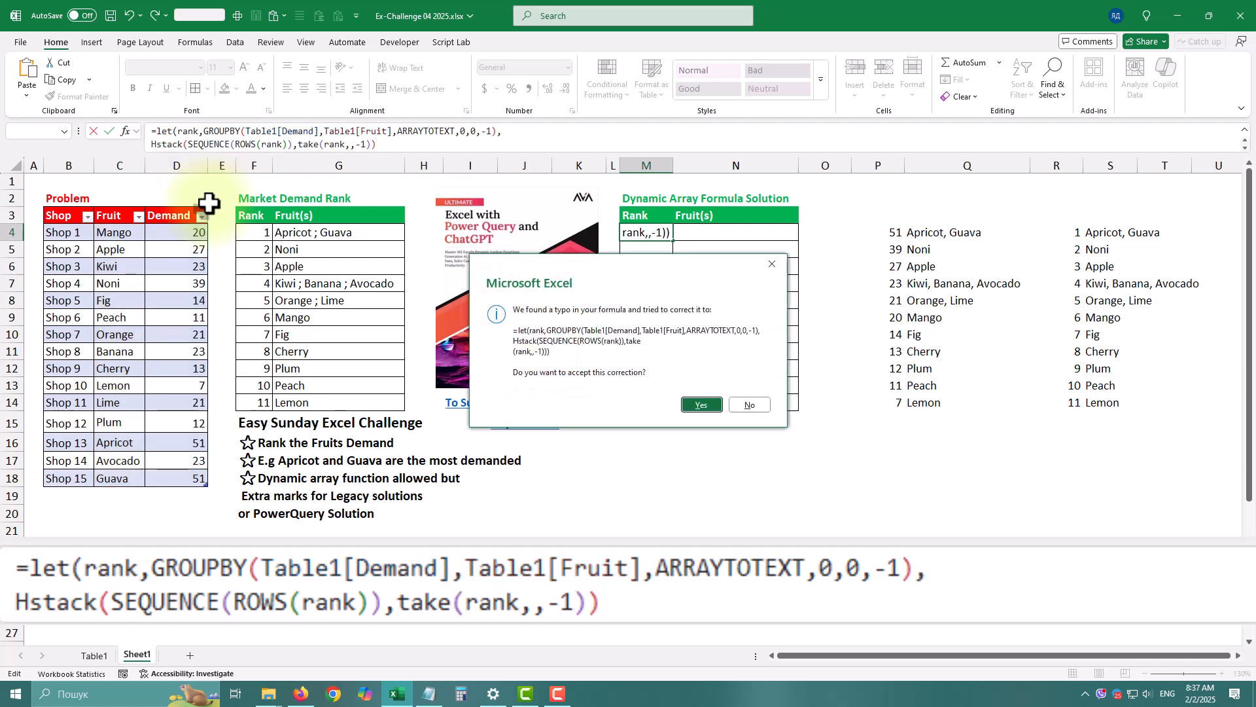
key(Return)
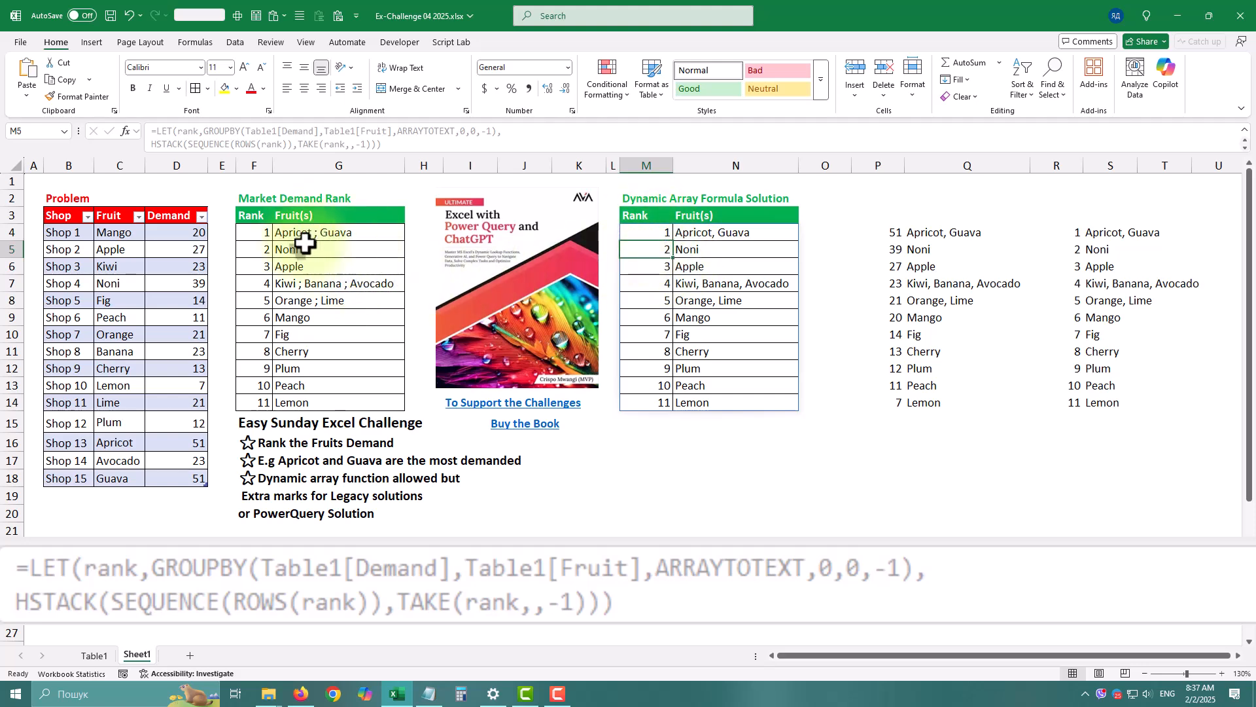
Step: Wrap the GROUPBY expression in M4's formula in SUBSTITUTE, replacing "," with " ;" as the fruit separator
click(645, 233)
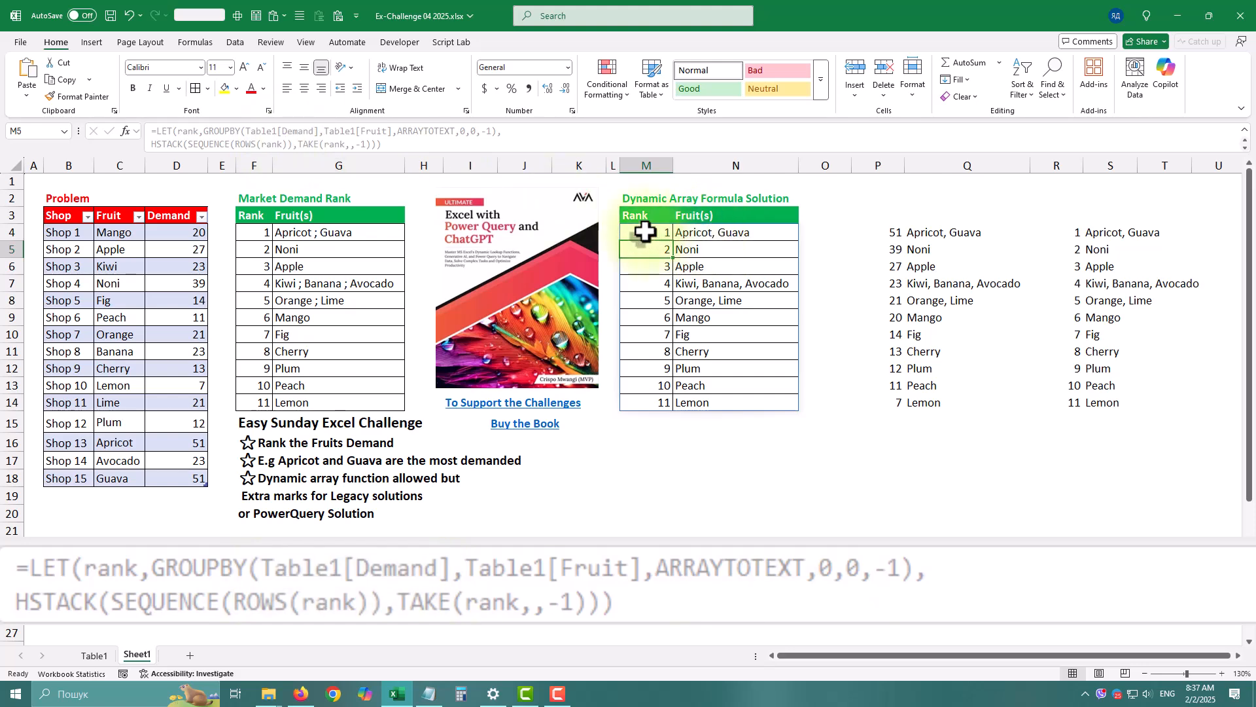
click(203, 132)
text(su)
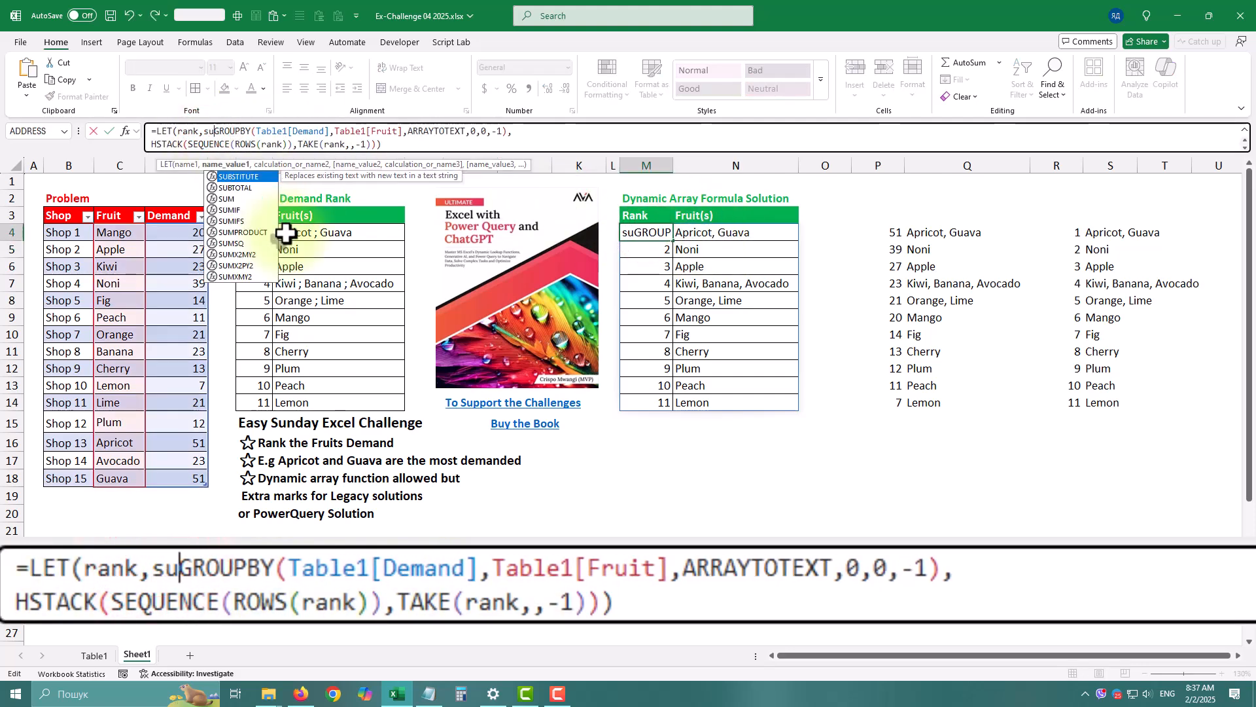
text(bs)
key(Tab)
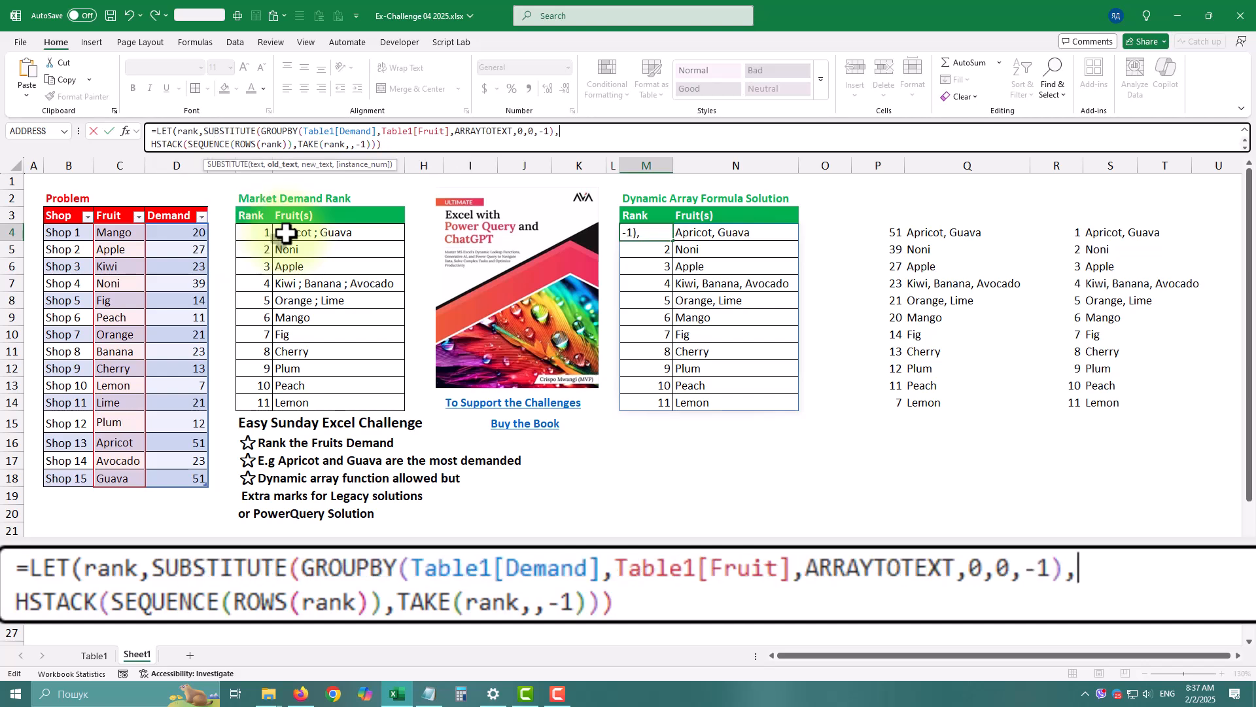
text(",",)
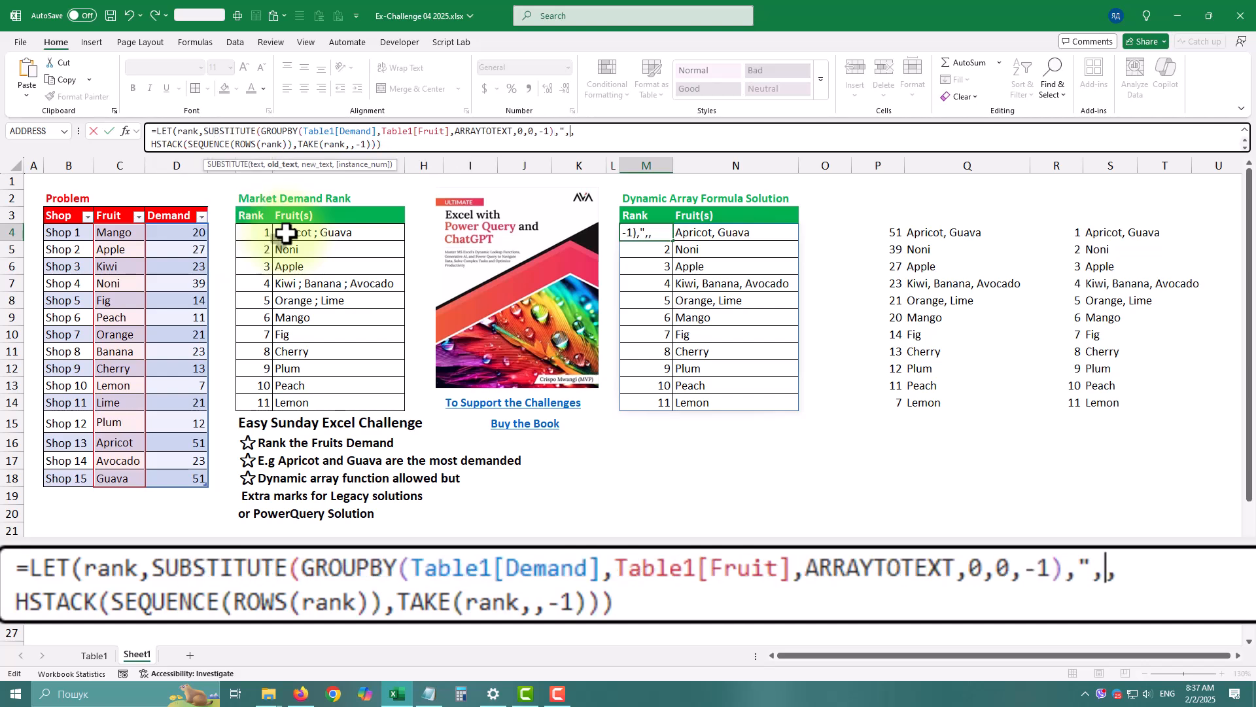
text(")
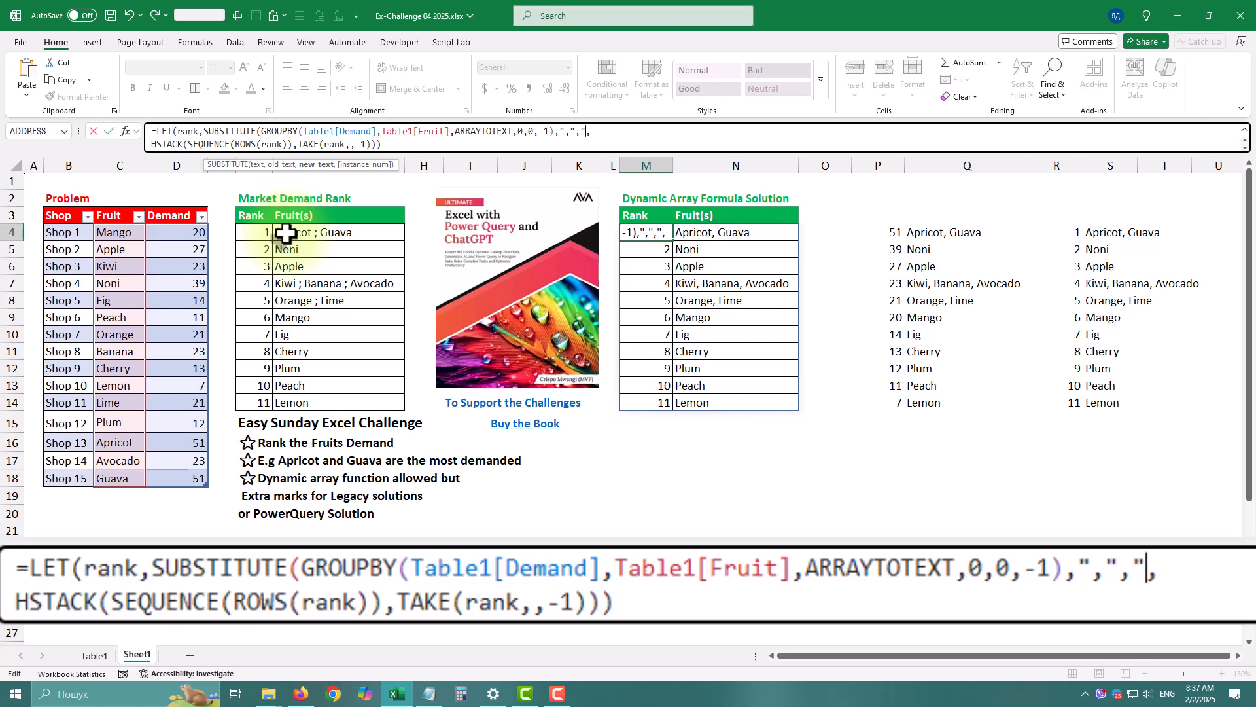
text( ;")
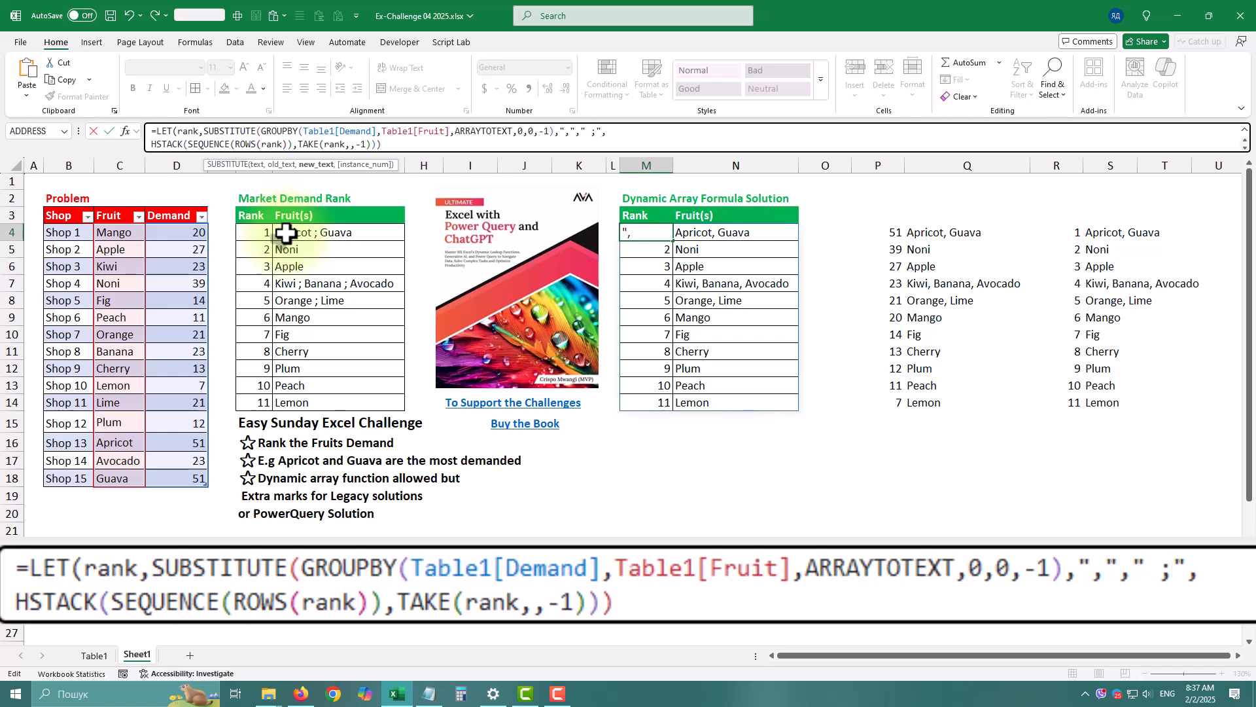
text())
key(Return)
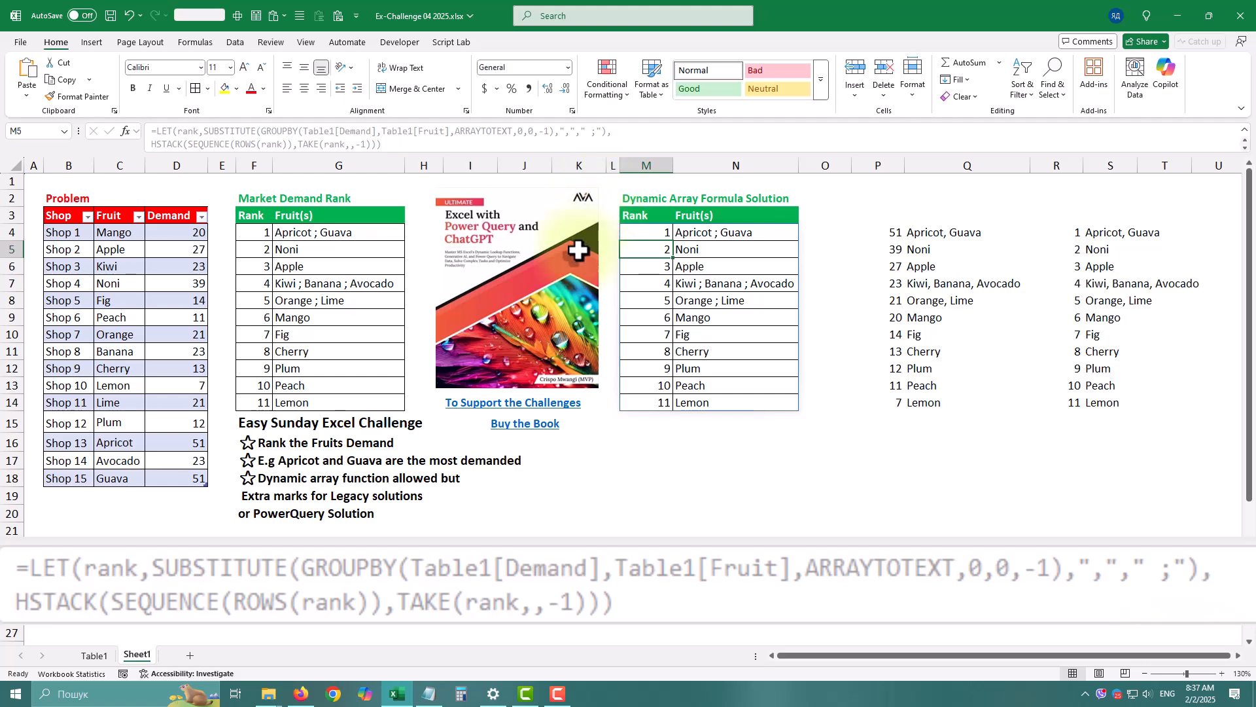
Step: Add a row below Shop 15 with shop Shop 99, fruit Pineapple and demand 99, and review the formula's ranking in M4:N15
click(83, 492)
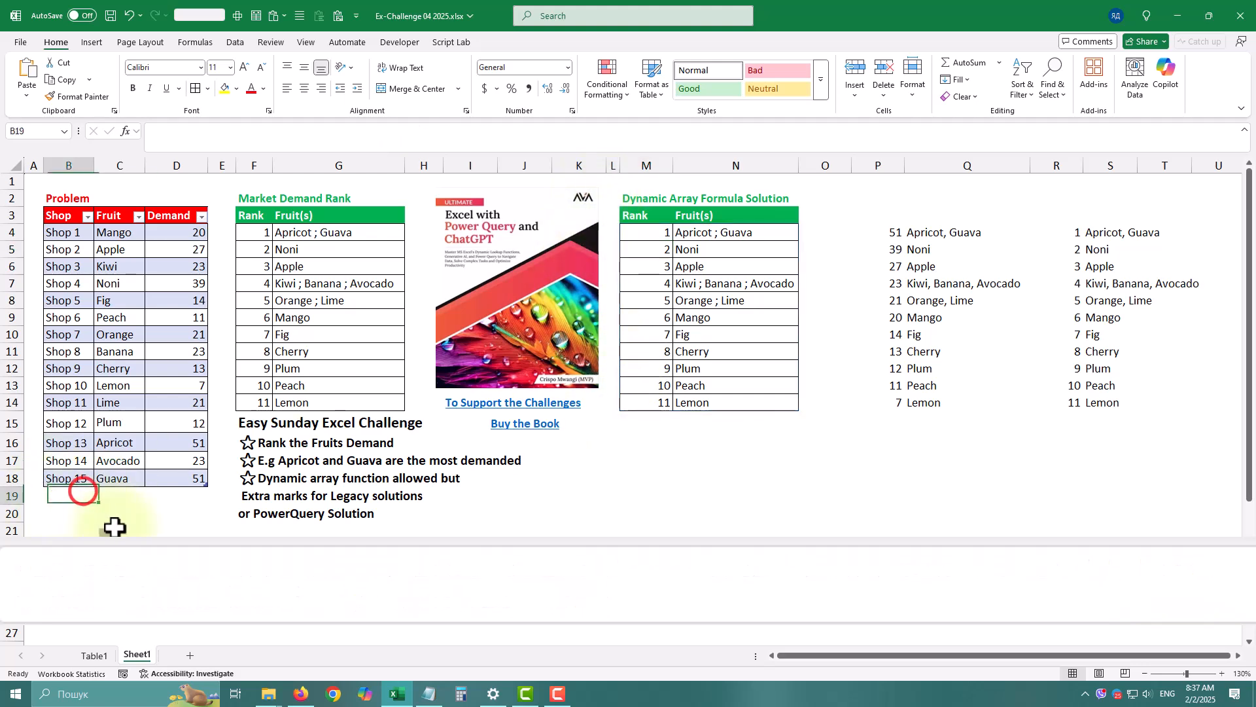
text(Shop 99)
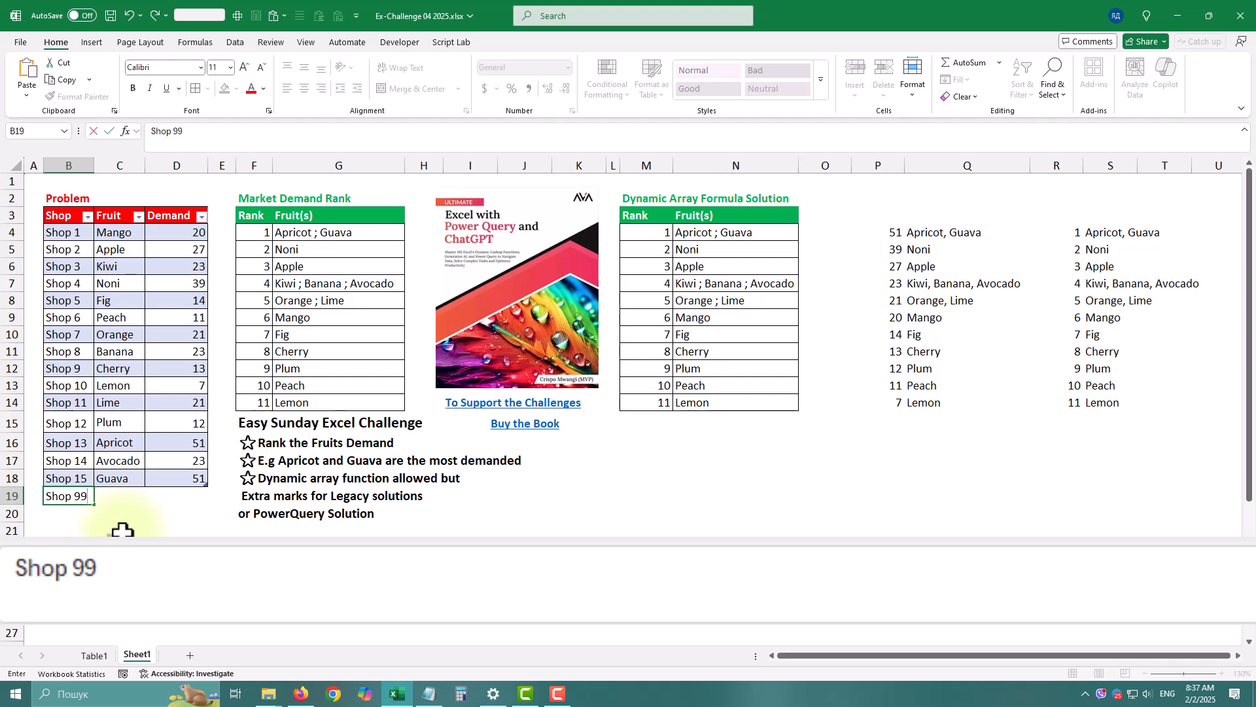
key(Tab)
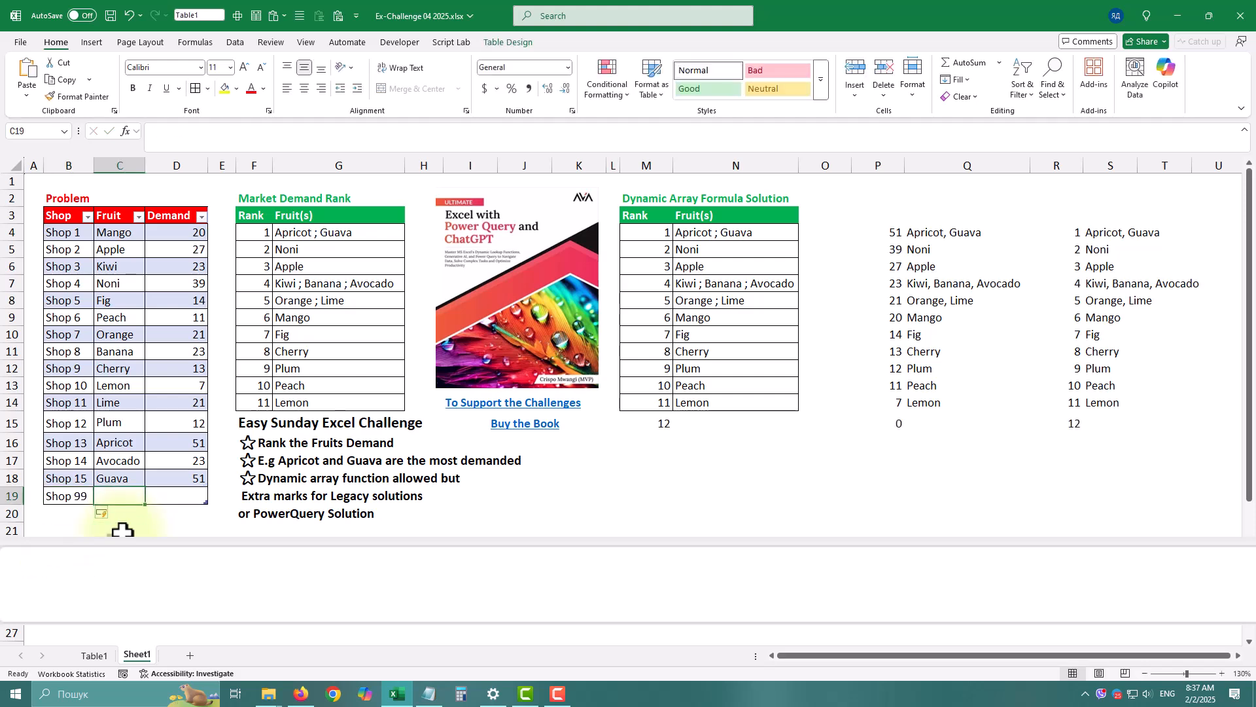
text(Pineappl)
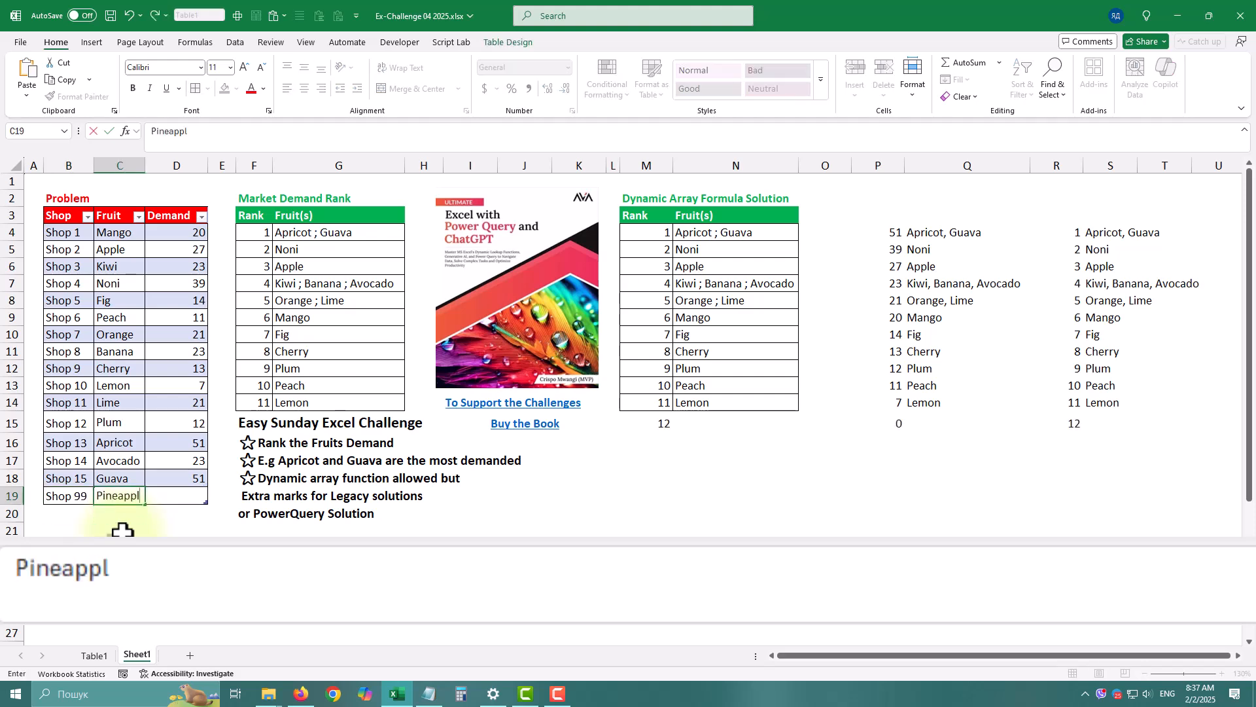
key(Tab)
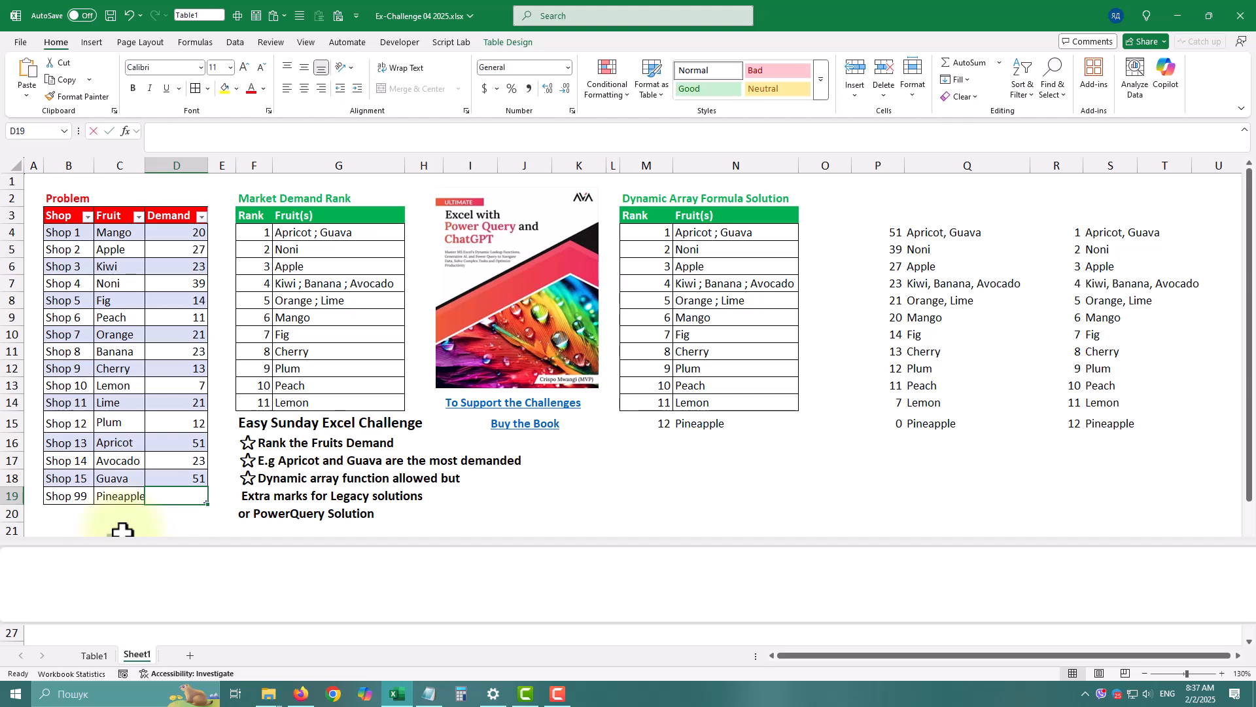
text(99)
key(Return)
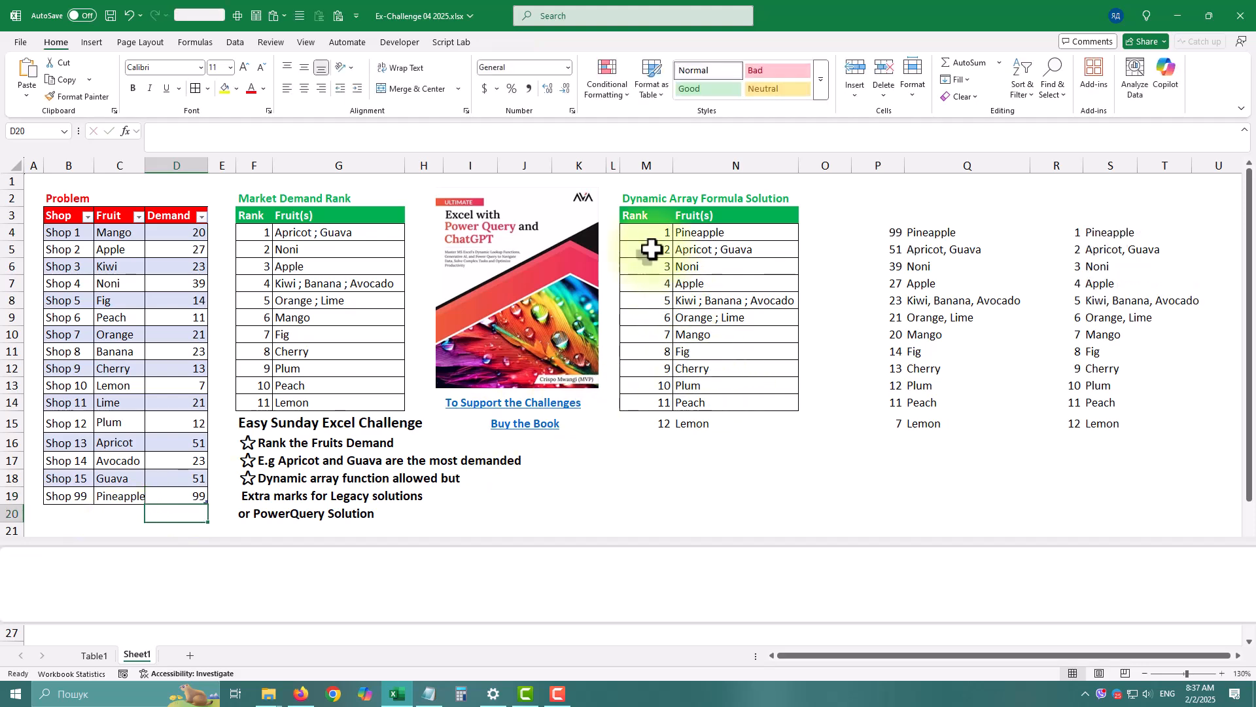
drag(650, 234, 735, 423)
click(770, 248)
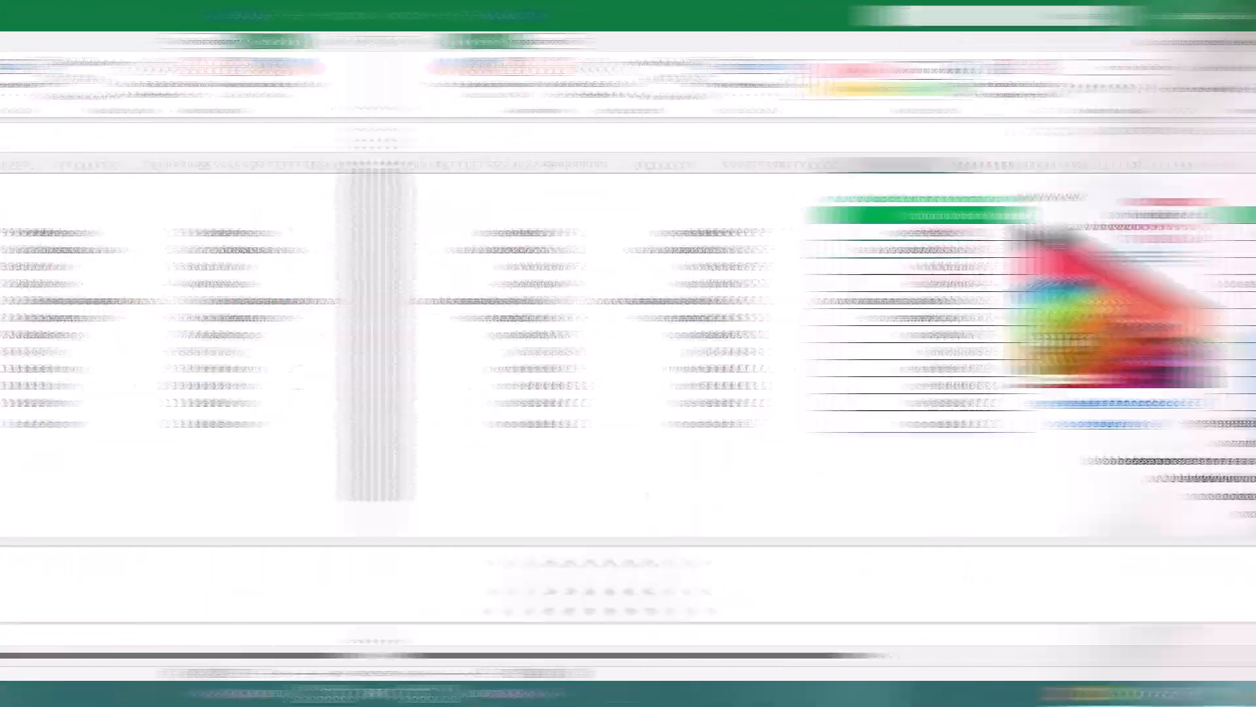